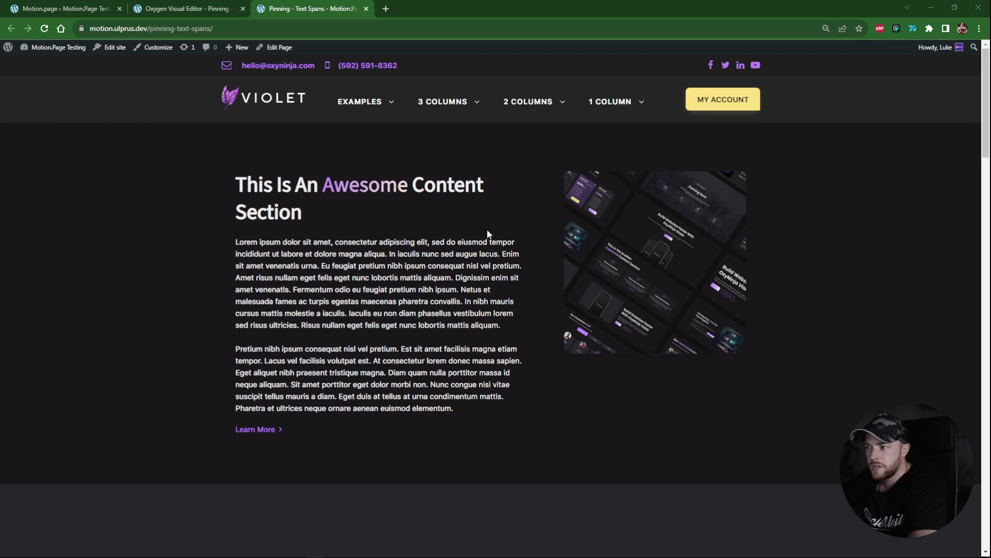
- Scroll the reference page and highlight the white heading span's words
scroll(487, 231, down, 5)
scroll(489, 236, down, 3)
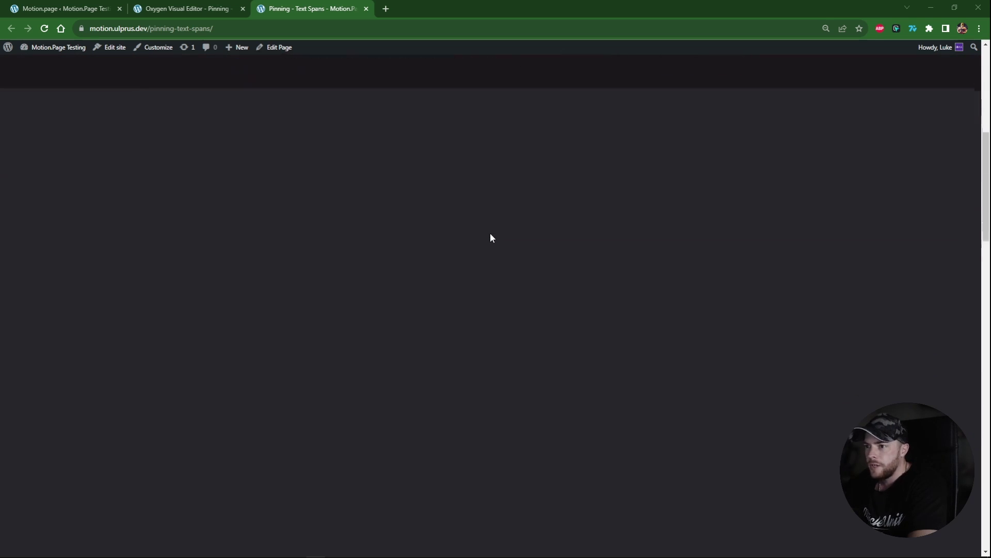
scroll(491, 235, down, 3)
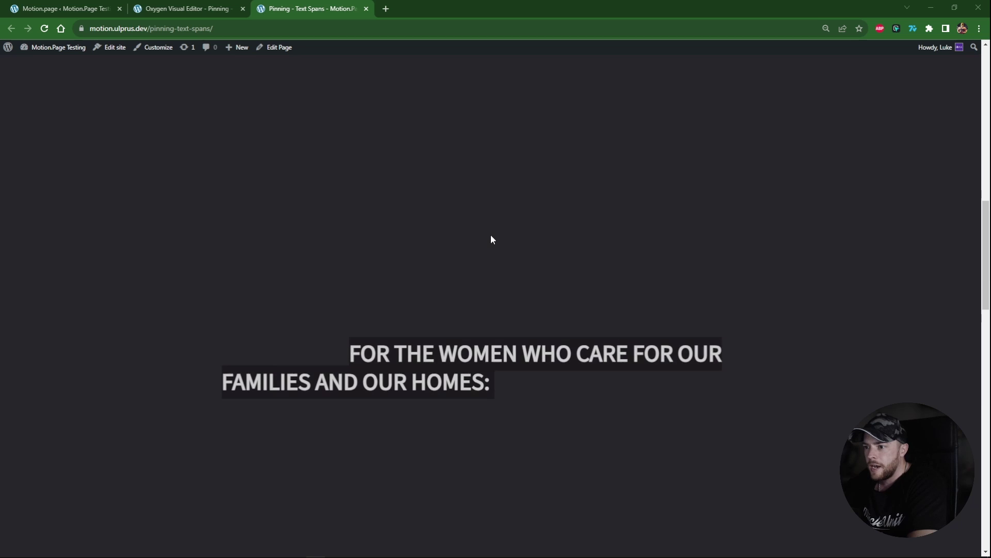
scroll(467, 376, down, 3)
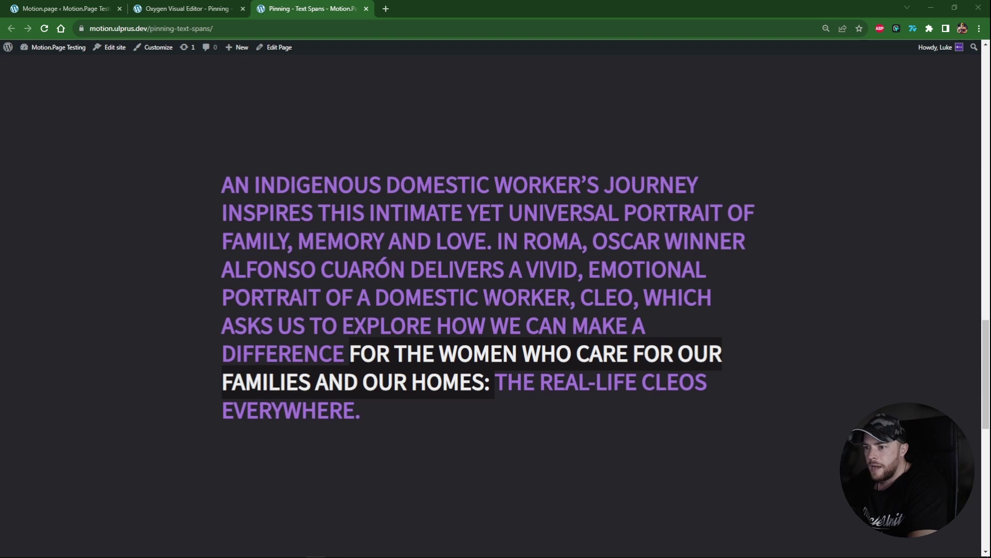
scroll(485, 300, down, 3)
scroll(485, 302, down, 5)
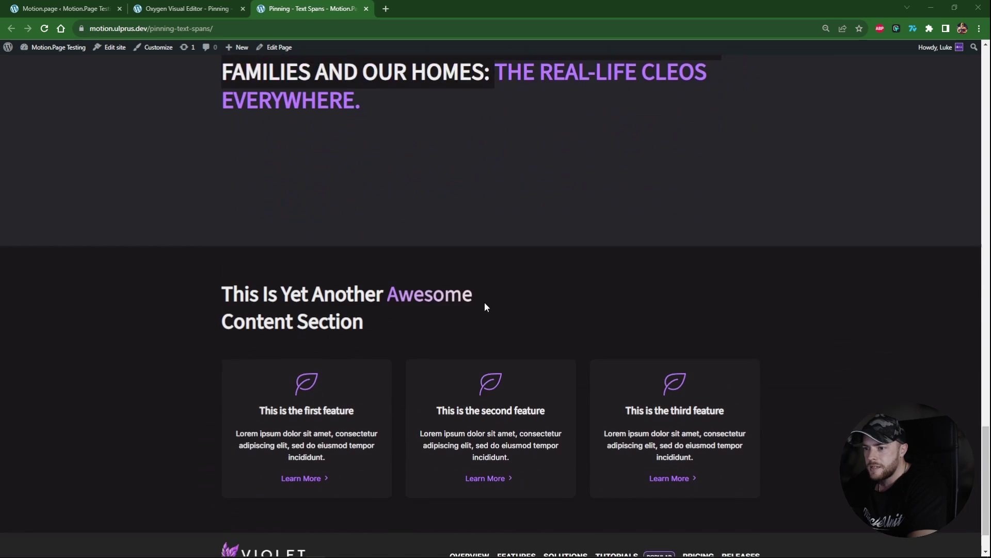
scroll(476, 331, up, 10)
scroll(473, 353, up, 10)
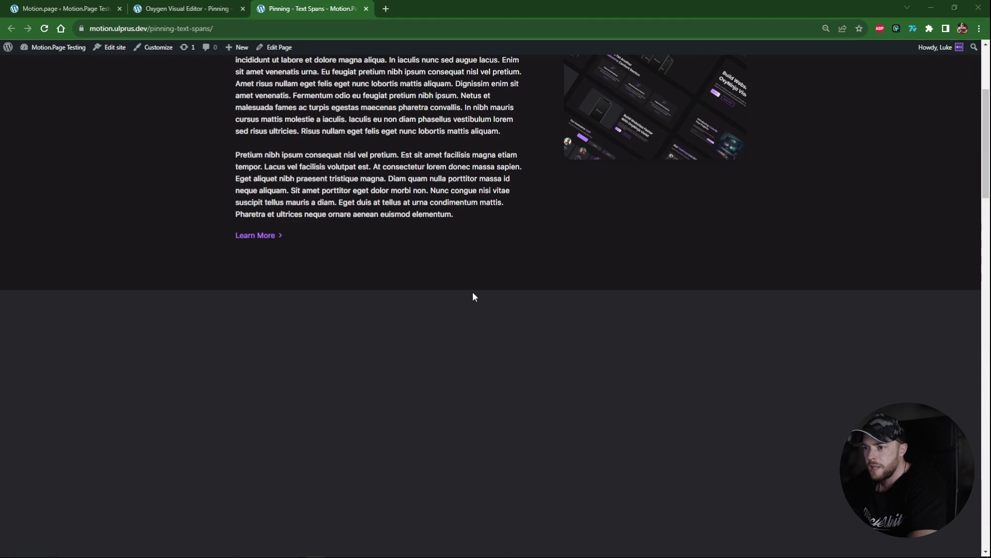
scroll(441, 304, down, 5)
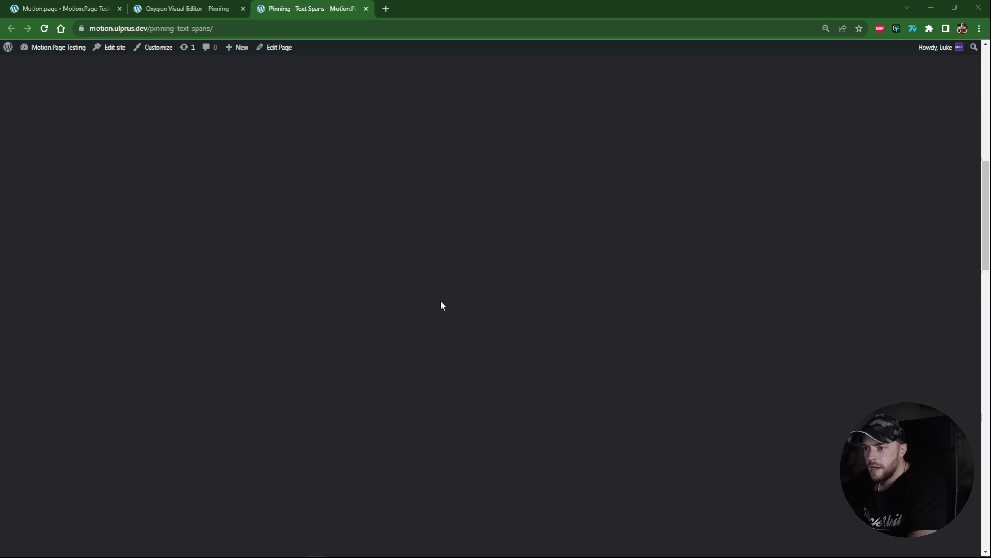
scroll(450, 302, down, 2)
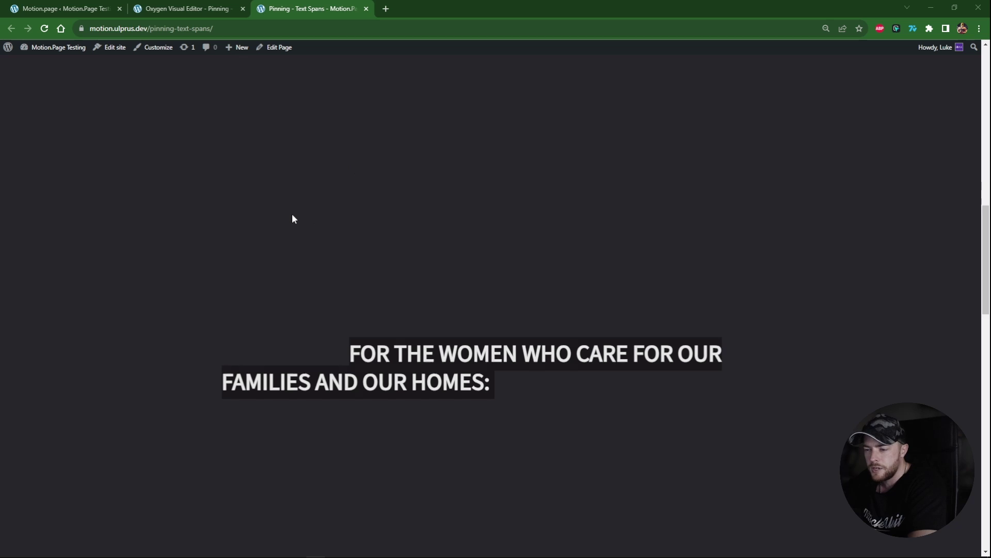
scroll(281, 221, up, 3)
scroll(281, 221, down, 3)
scroll(351, 372, down, 1)
triple_click(363, 352)
click(363, 352)
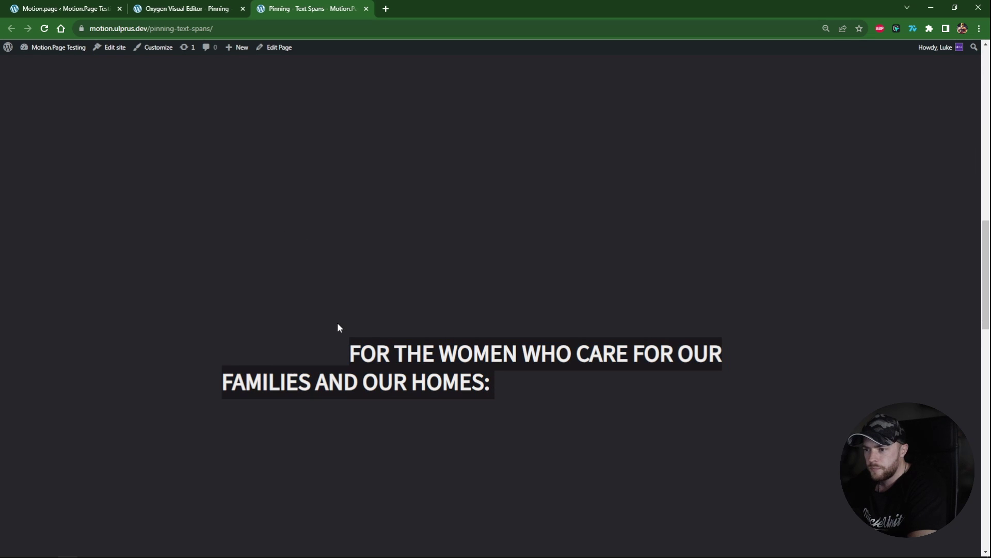
scroll(336, 325, down, 3)
scroll(336, 350, down, 2)
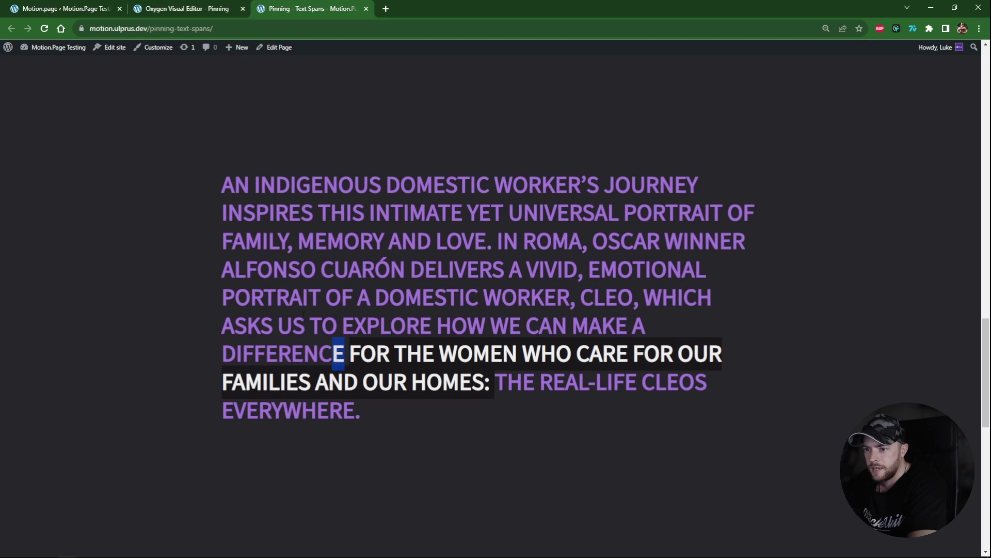
- Highlight the purple span, the closing span THE REAL-LIFE CLEOS EVERYWHERE. and paragraph passages
drag(345, 355, 224, 182)
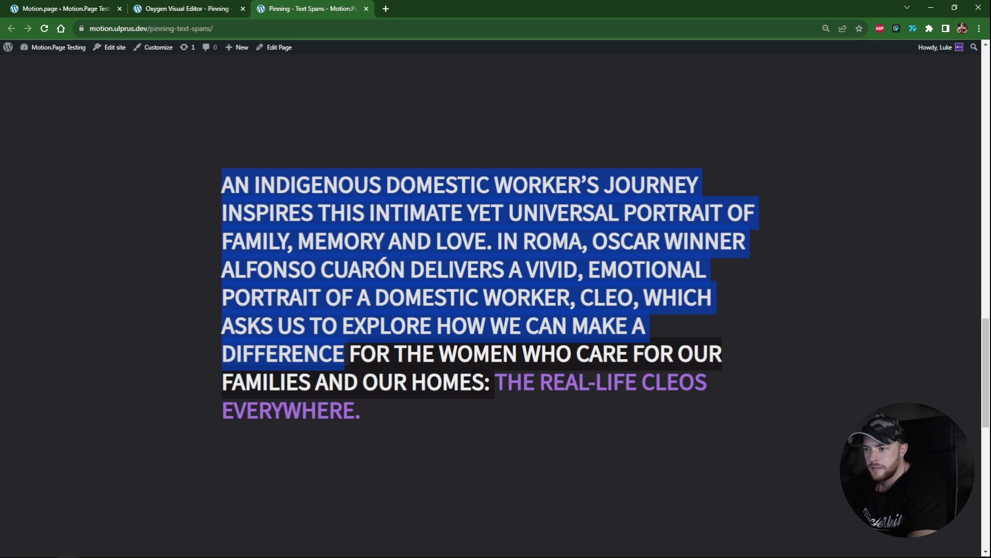
drag(349, 354, 491, 407)
click(494, 411)
drag(386, 184, 532, 241)
click(532, 241)
drag(503, 382, 565, 406)
click(565, 406)
scroll(340, 316, down, 4)
scroll(340, 316, up, 4)
drag(492, 383, 353, 353)
scroll(330, 329, up, 3)
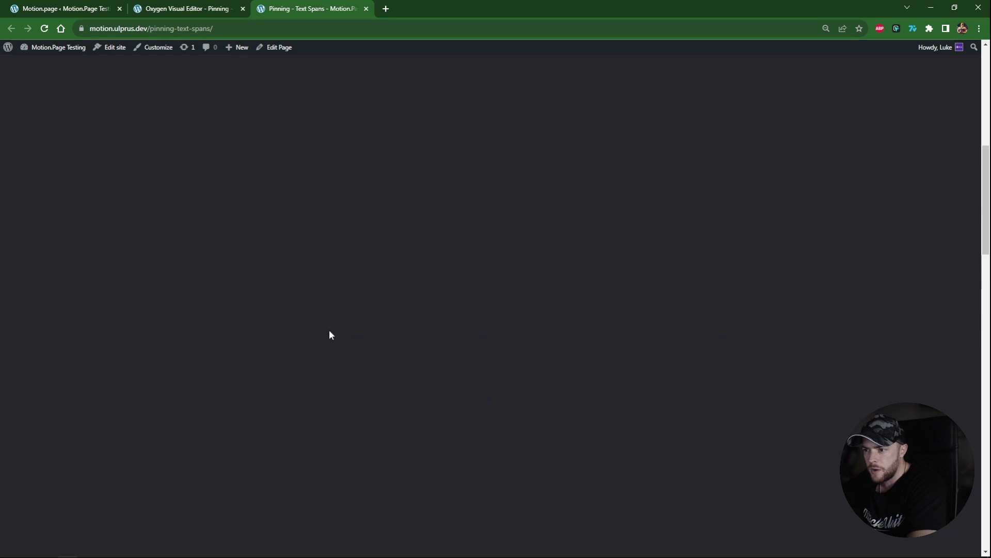
scroll(324, 334, down, 3)
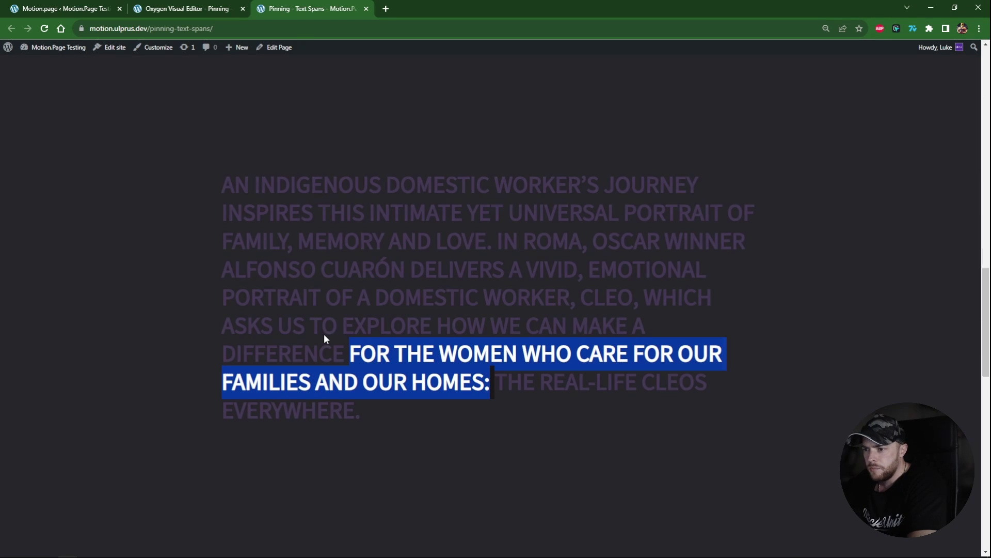
scroll(330, 347, down, 6)
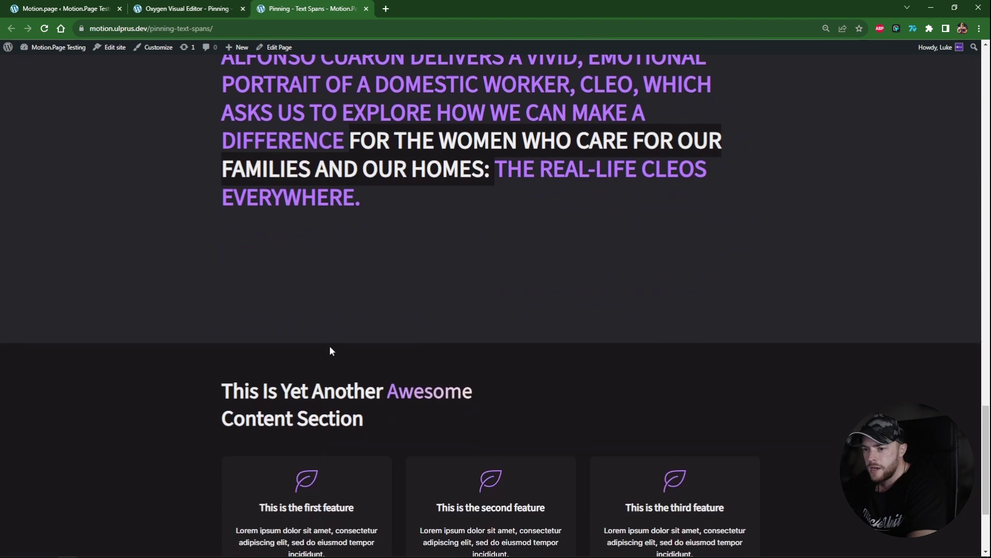
scroll(330, 361, up, 6)
scroll(317, 356, up, 10)
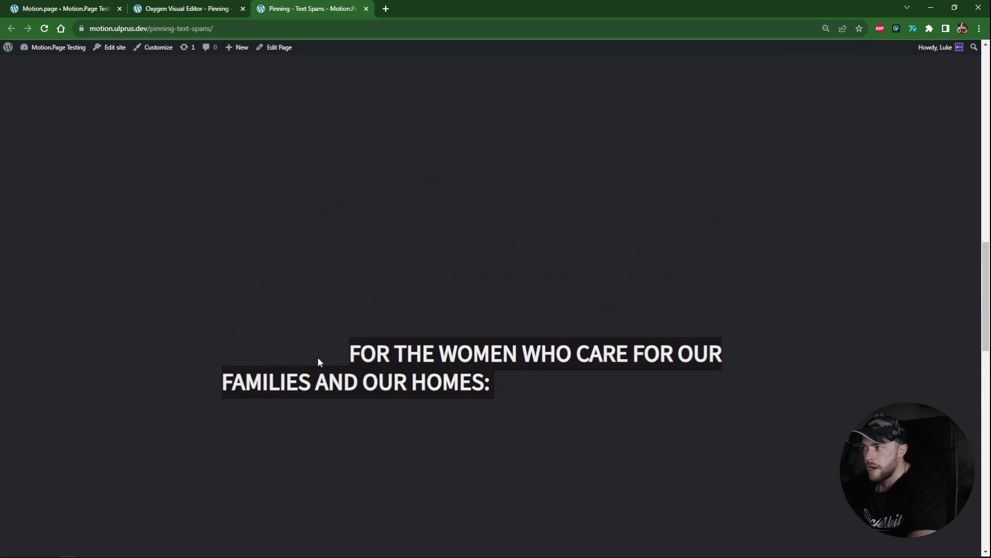
scroll(303, 354, down, 10)
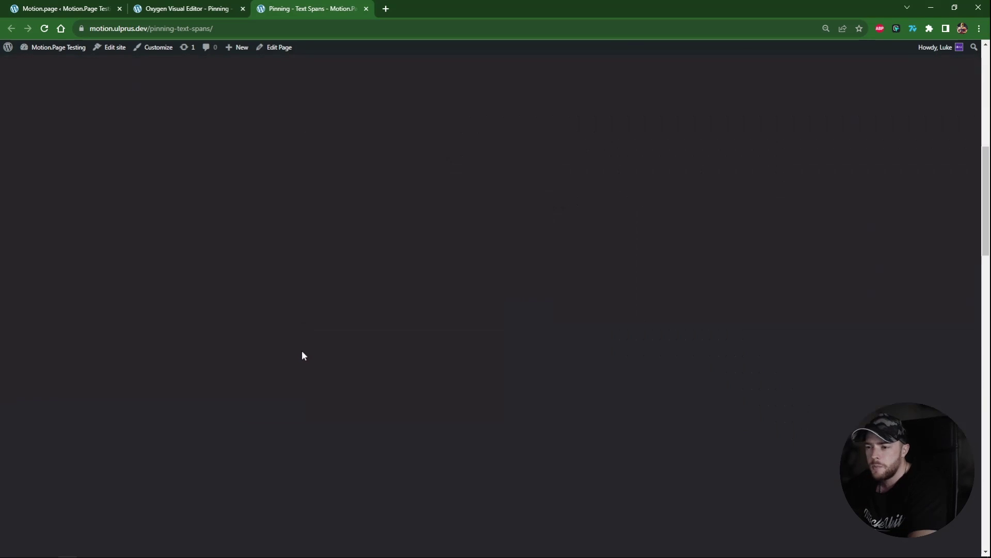
scroll(309, 352, down, 3)
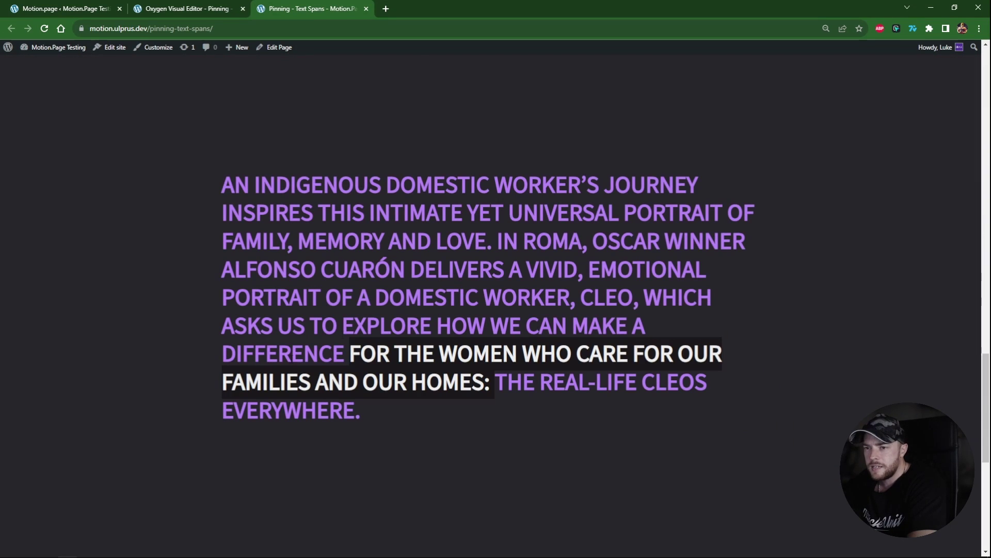
scroll(361, 341, down, 8)
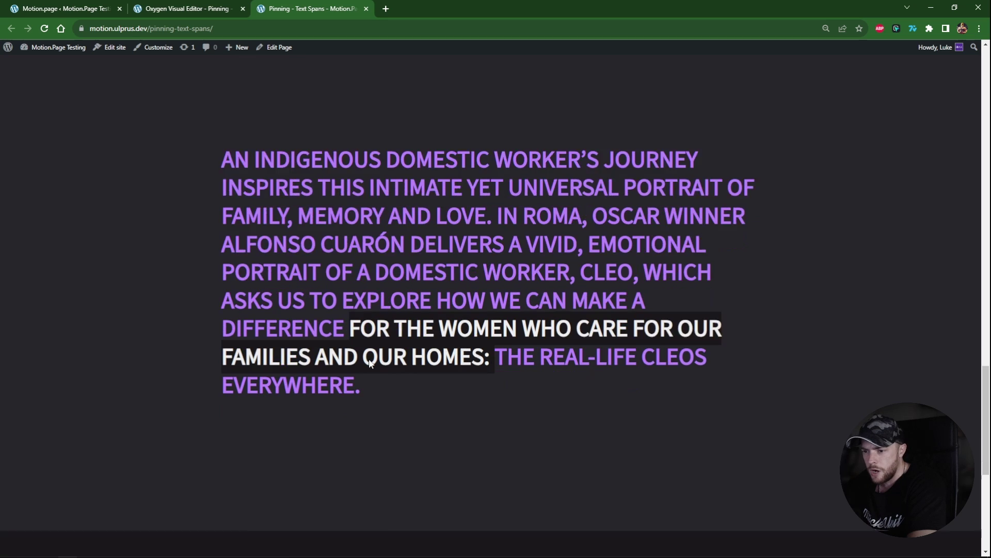
scroll(373, 418, up, 12)
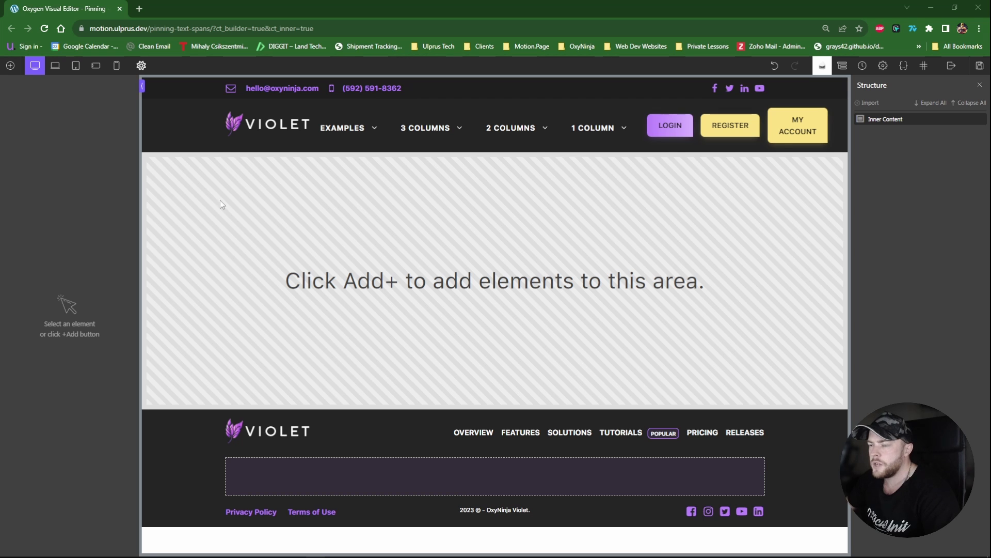
- Insert the Violet design set's Content 12 section from the Library
click(10, 65)
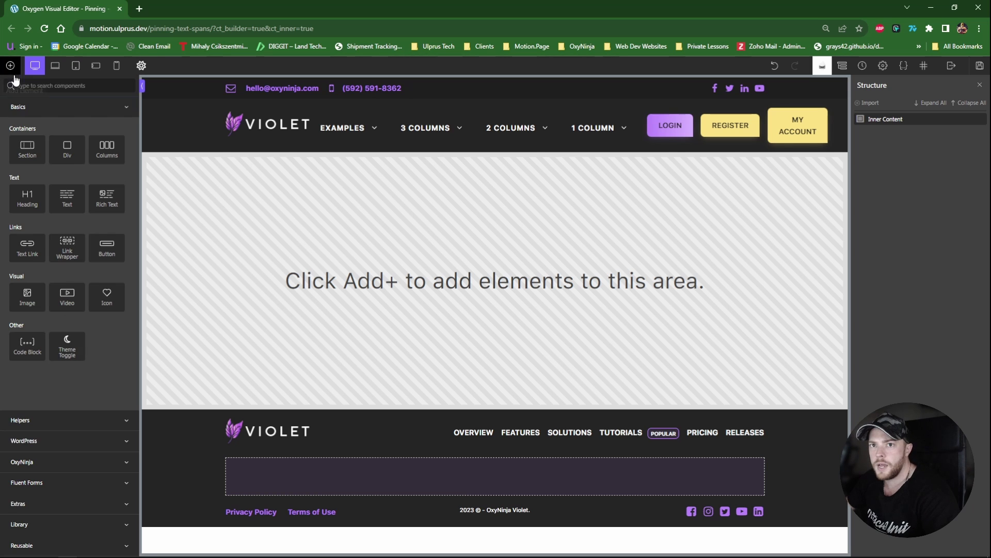
click(53, 518)
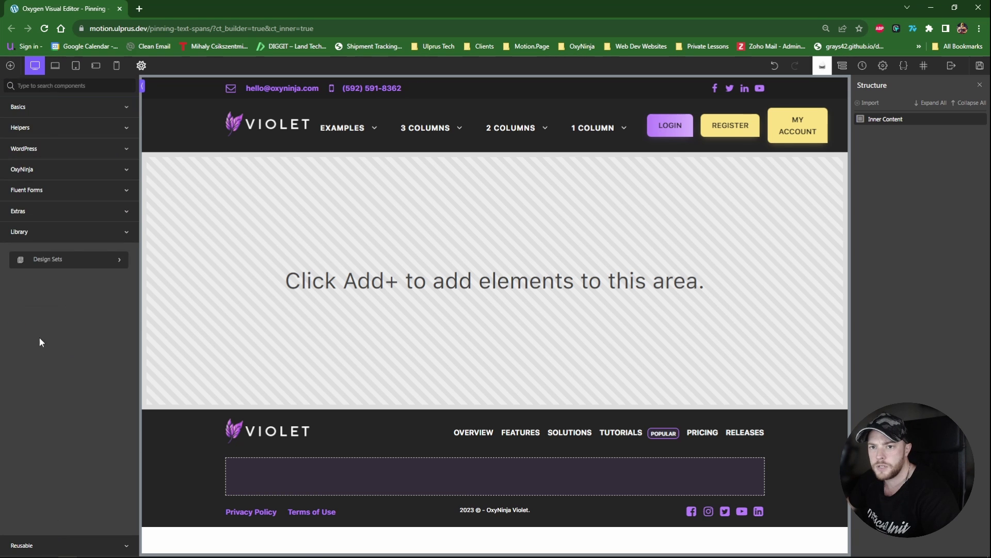
click(42, 261)
click(53, 518)
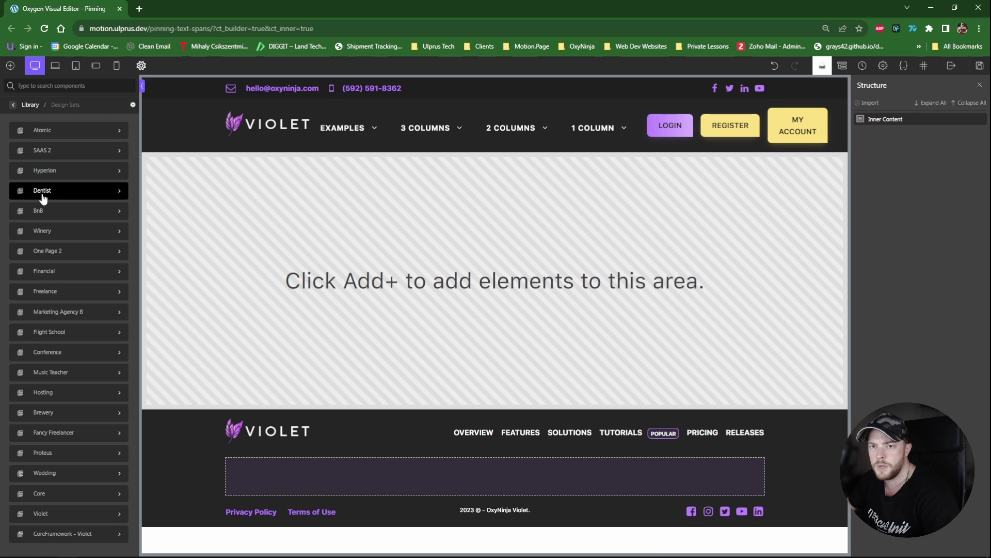
click(52, 127)
scroll(200, 317, down, 4)
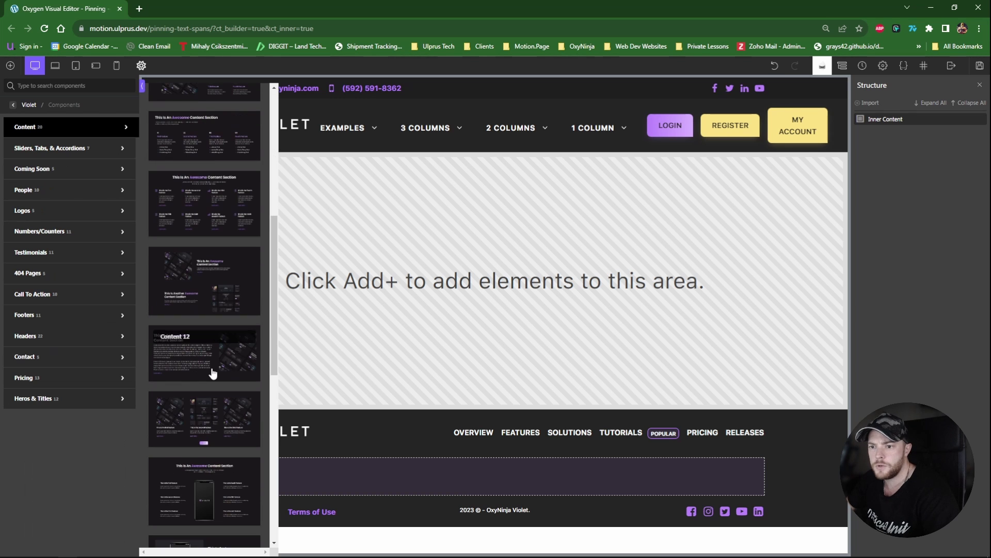
scroll(214, 375, down, 4)
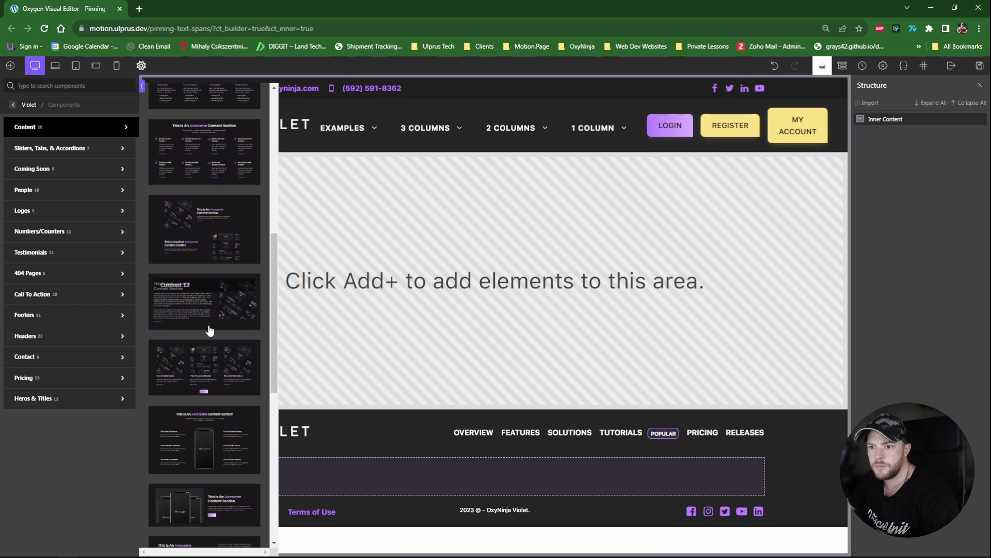
click(217, 309)
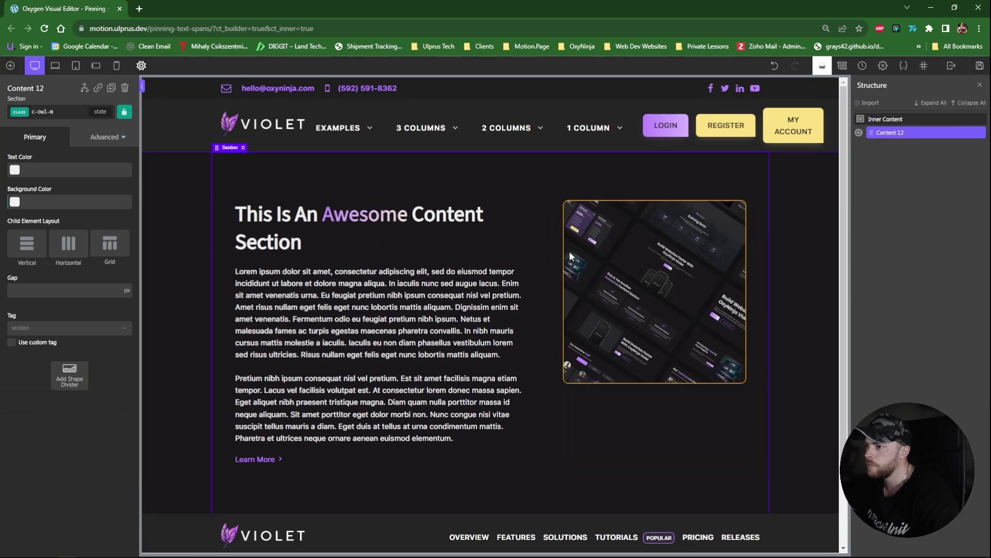
- Insert the Violet Content 2 - Columns section and select the Inner Content container
click(10, 65)
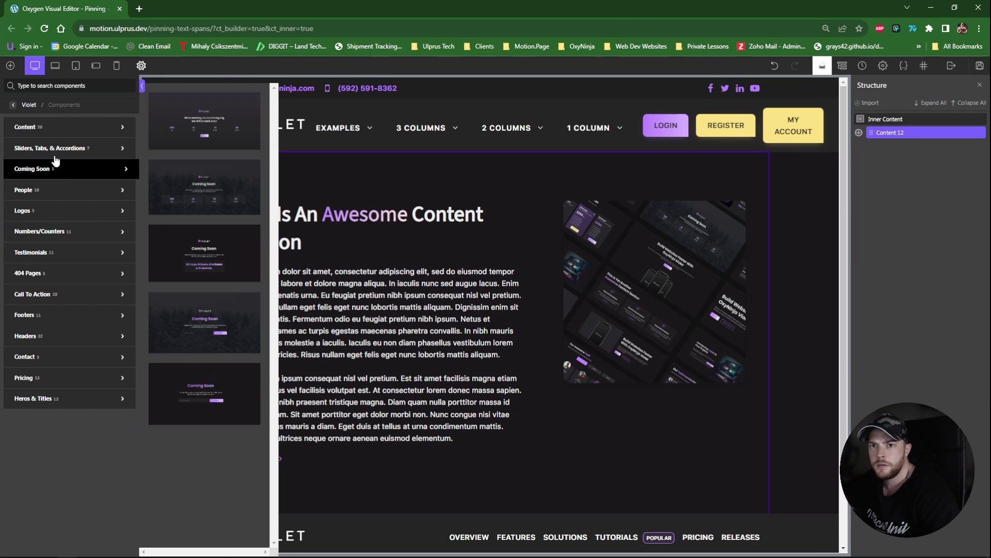
mouse_move(68, 133)
scroll(180, 445, down, 5)
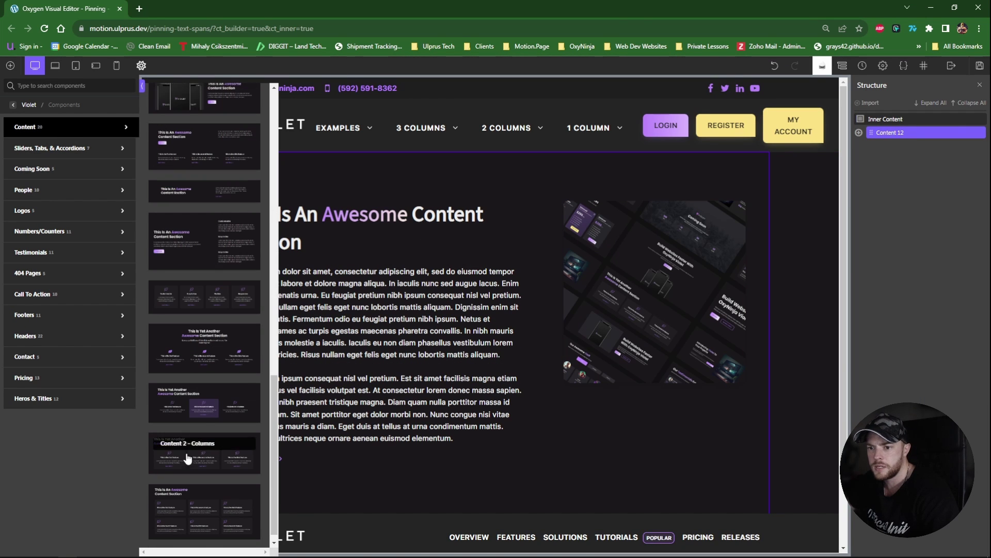
click(182, 494)
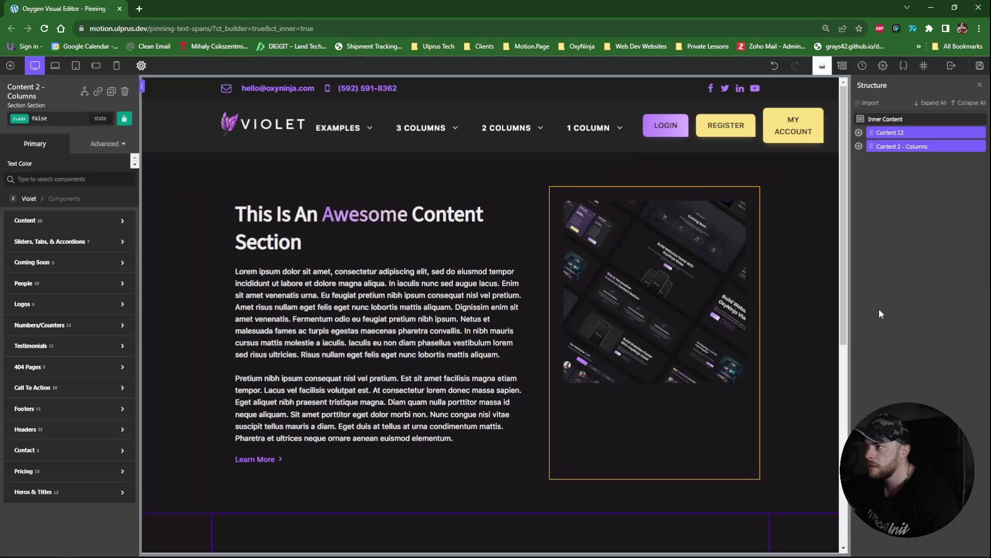
click(885, 118)
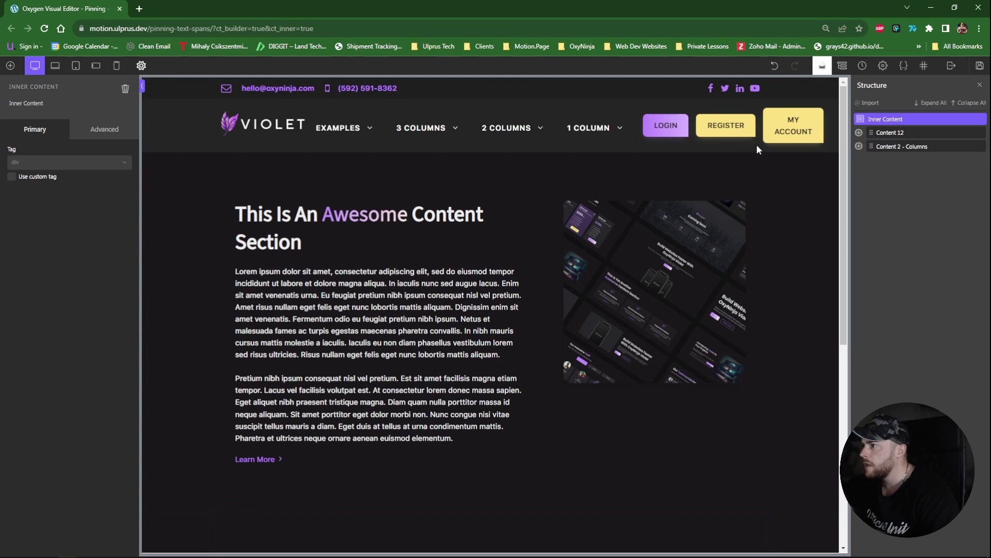
click(10, 65)
- Add a blank section above Content 2 - Columns and rename it Pinned Element
mouse_move(22, 129)
click(13, 104)
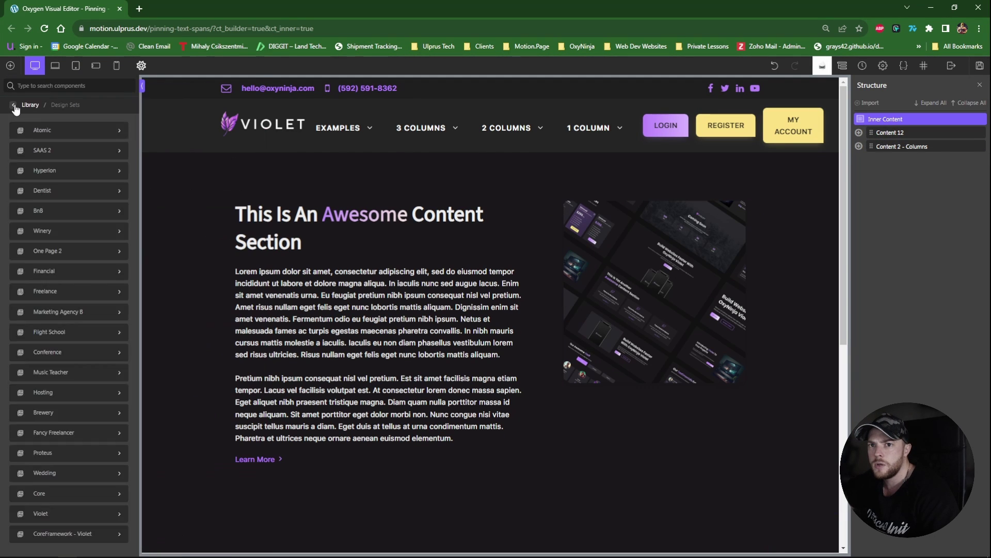
click(16, 103)
click(21, 106)
click(27, 143)
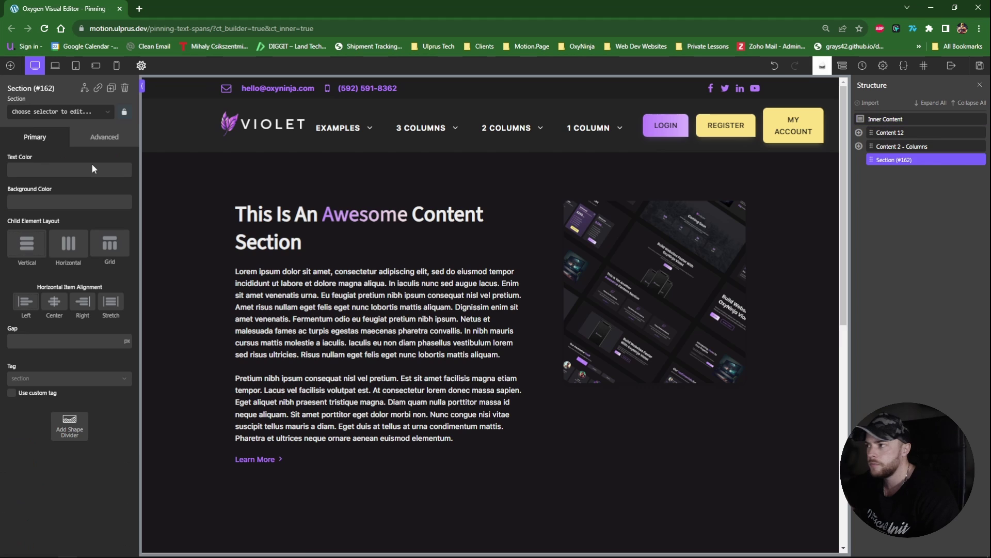
drag(892, 155, 893, 149)
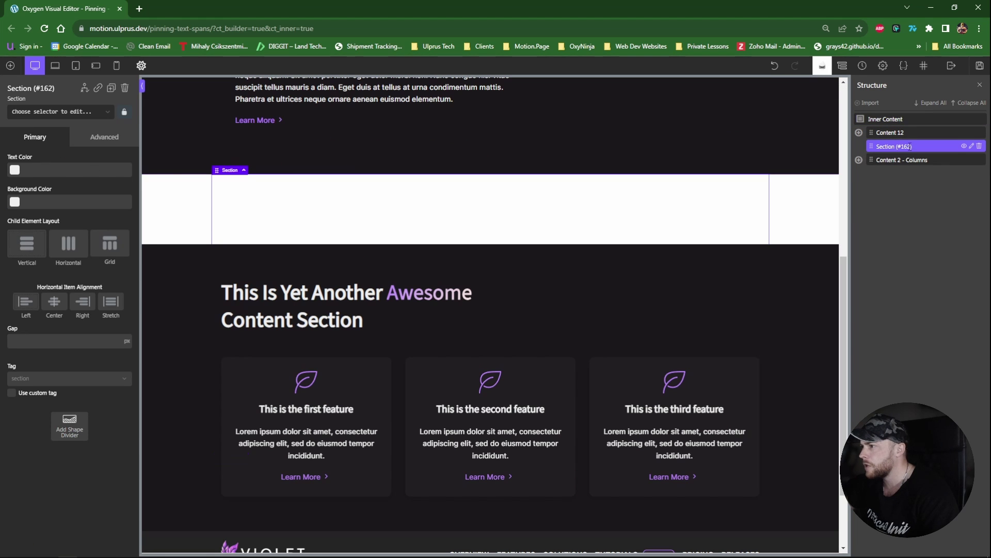
double_click(910, 146)
text(Pinned Element)
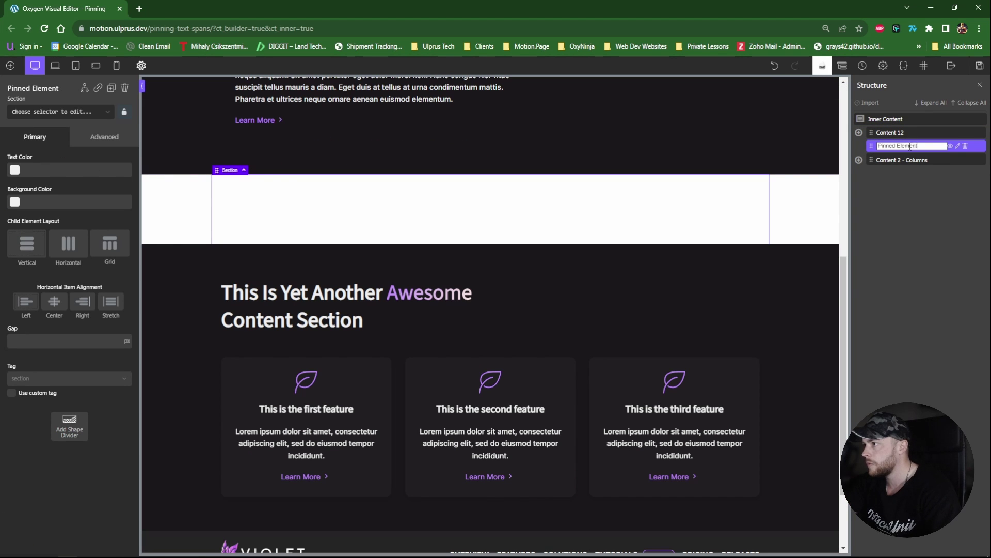
key(Return)
- Give the section a dark violet background and a height of 100vh
click(14, 202)
click(83, 360)
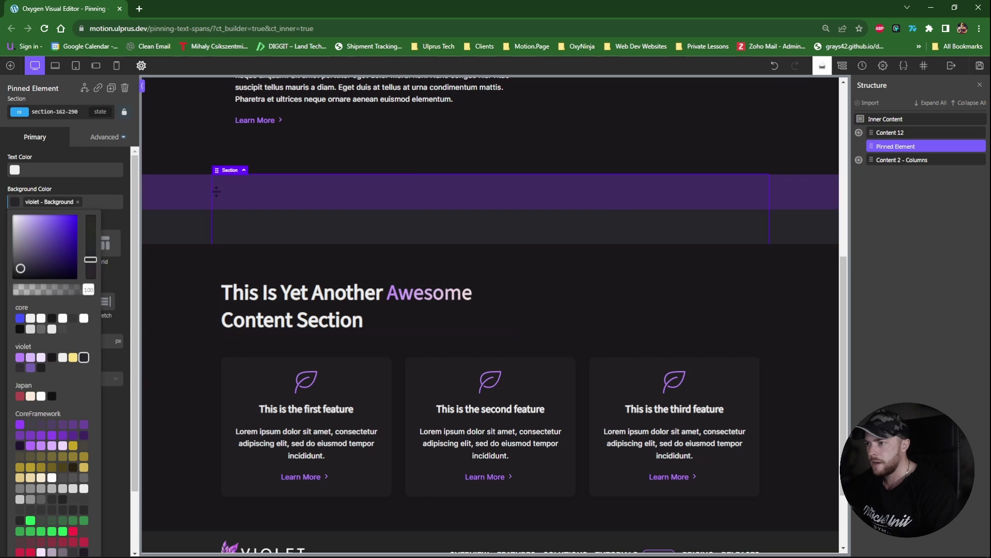
click(101, 137)
click(67, 188)
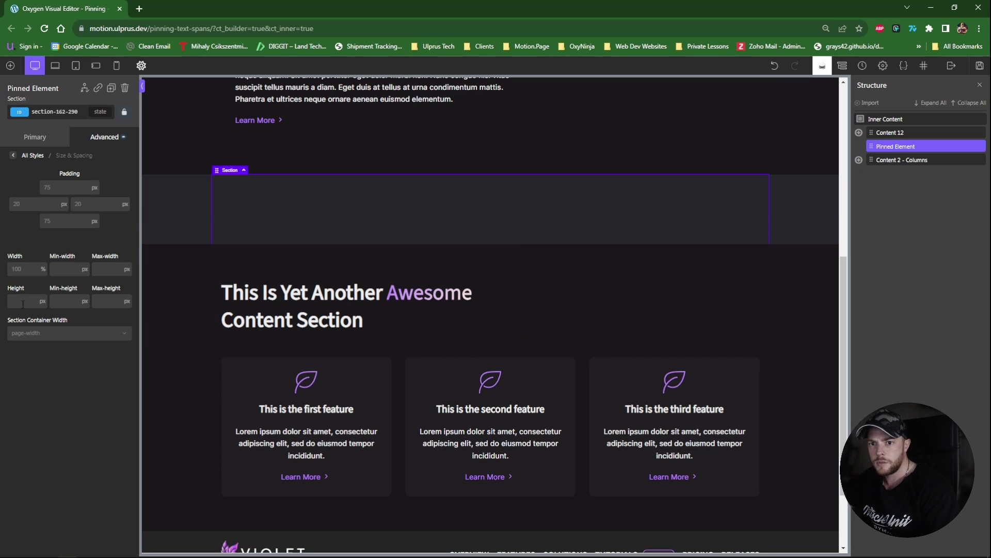
text(100)
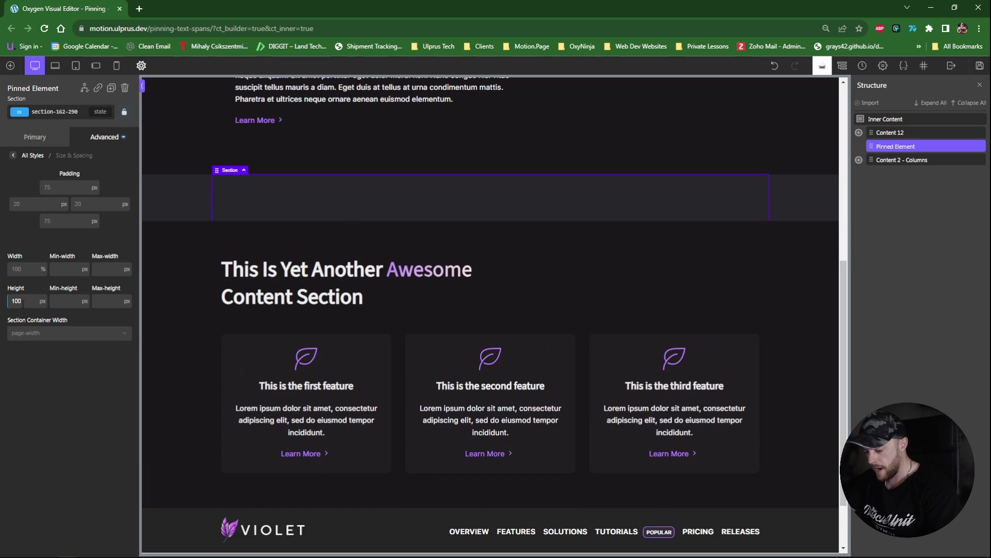
text(vh)
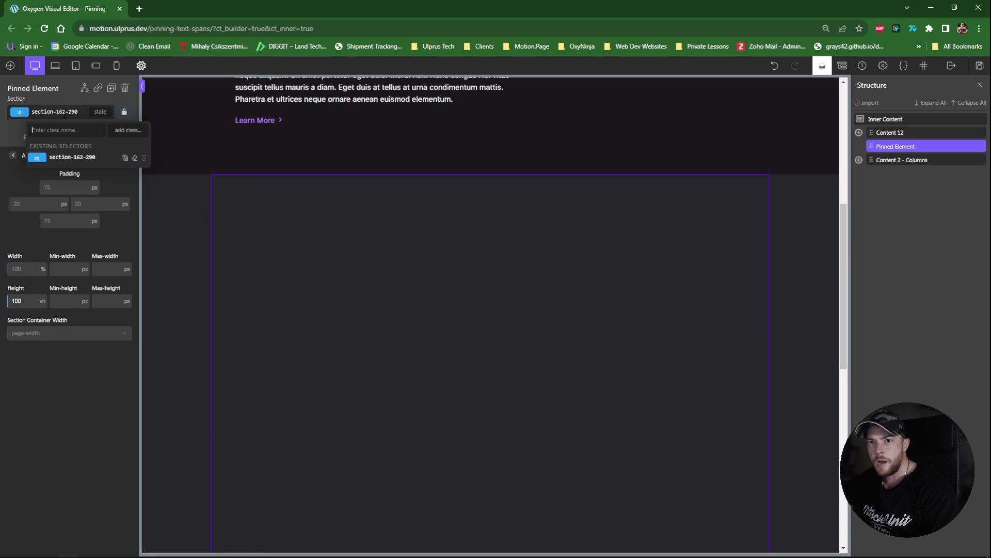
- Set the section ID to pinned-section with a horizontal layout centred both ways
click(66, 115)
text(pi)
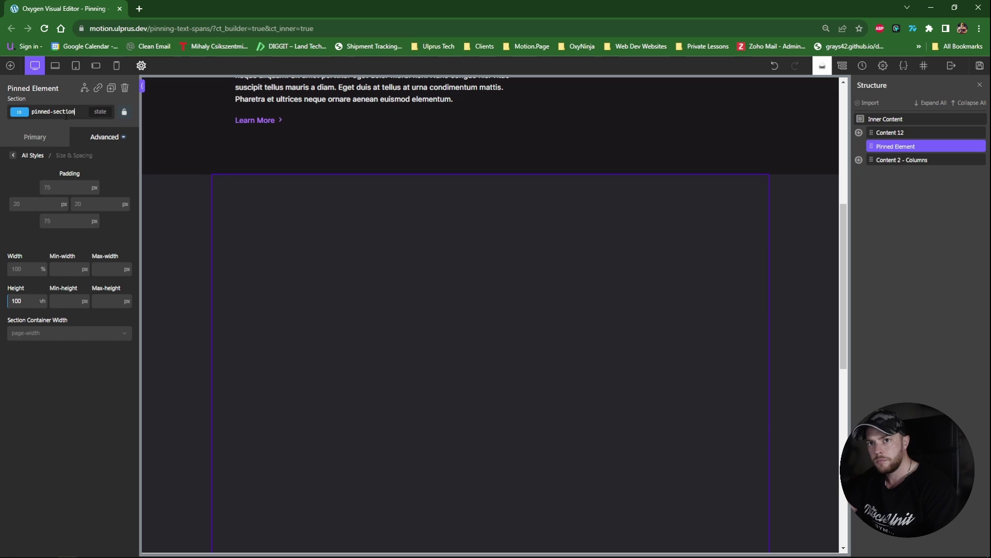
text(nned-section)
click(57, 142)
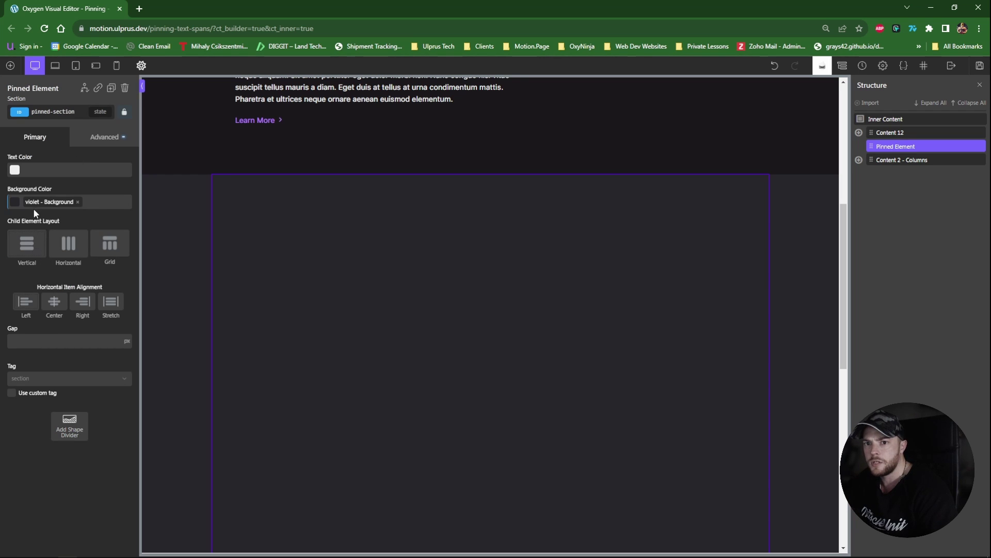
click(84, 262)
click(55, 307)
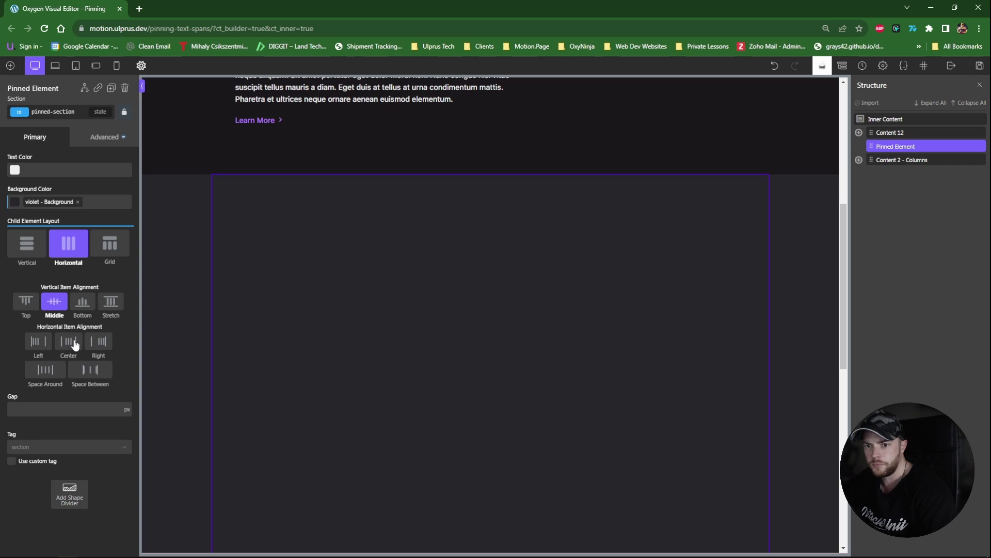
click(75, 343)
- Add a Heading inside the pinned section and set its tag to h2
click(10, 65)
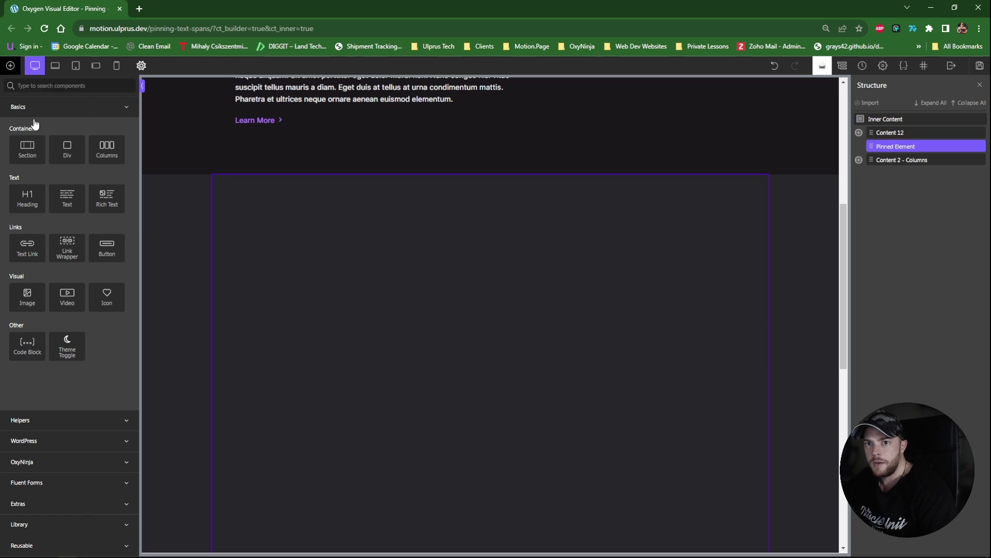
click(36, 200)
click(48, 343)
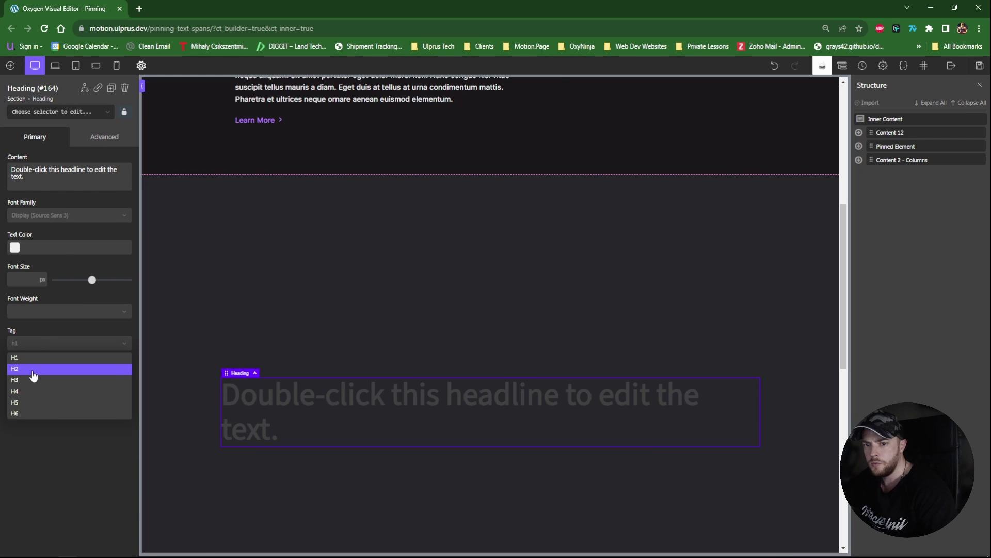
click(62, 370)
scroll(413, 361, down, 2)
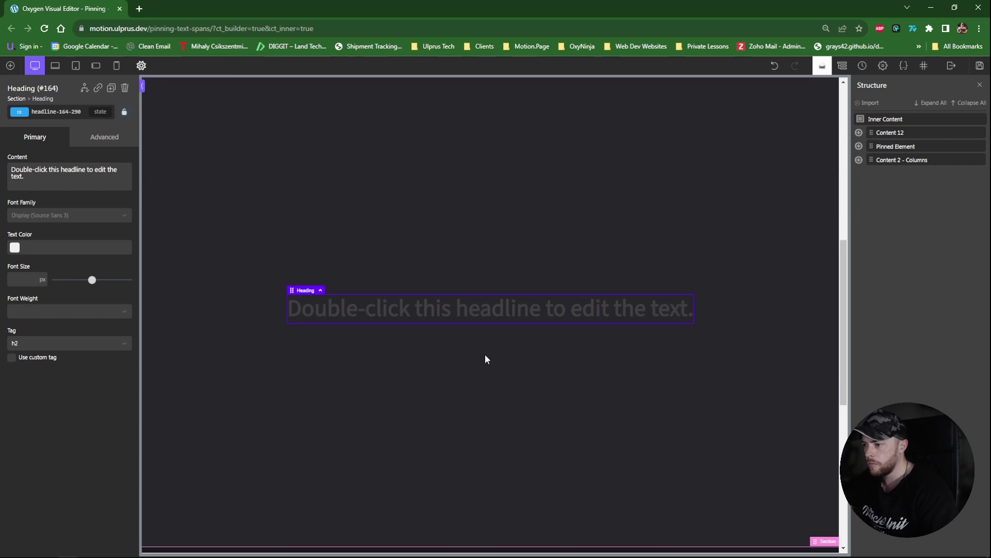
- Paste the long uppercase paragraph into the heading
double_click(489, 302)
text(AN INDIGENOUS DOMESTIC WORKER’S JOURNEY INSPIRES THIS INTIMATE YET UNIVERSAL PORTRAIT OF FAMILY, MEMORY AND LOVE. IN ROMA, OSCAR WINNER ALFONSO CUARÓN DELIVERS A VIVID, EMOTIONAL PORTRAIT OF A DOMESTIC WORKER, CLEO, WHICH ASKS US TO EXPLORE HOW WE CAN MAKE A DIFFERENCE FOR THE WOMEN WHO CARE FOR OUR FAMILIES AND OUR HOMES: THE REAL-LIFE CLEOS EVERYWHERE.)
scroll(495, 309, down, 4)
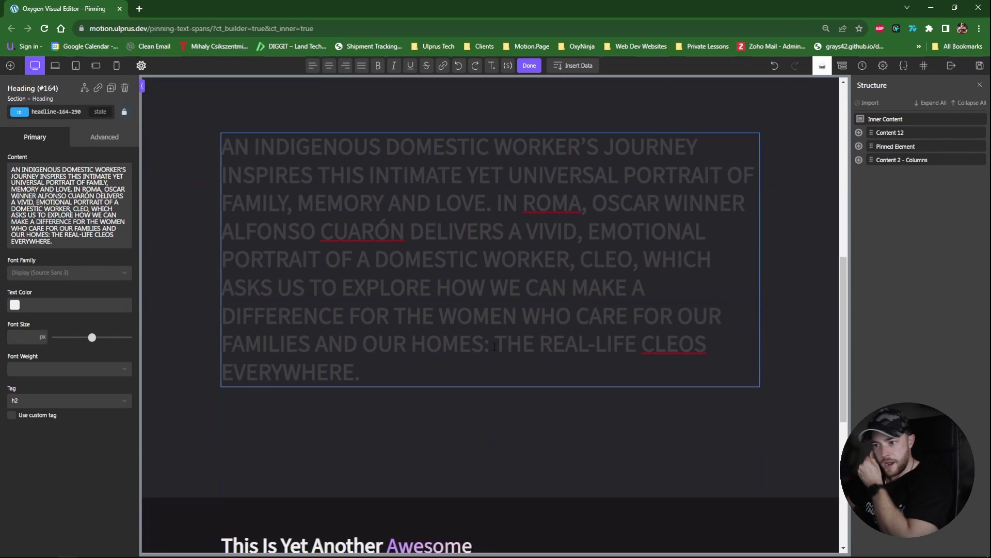
scroll(493, 346, up, 1)
- Wrap the text up to DIFFERENCE in a span with class mp-span-second
drag(224, 154, 349, 325)
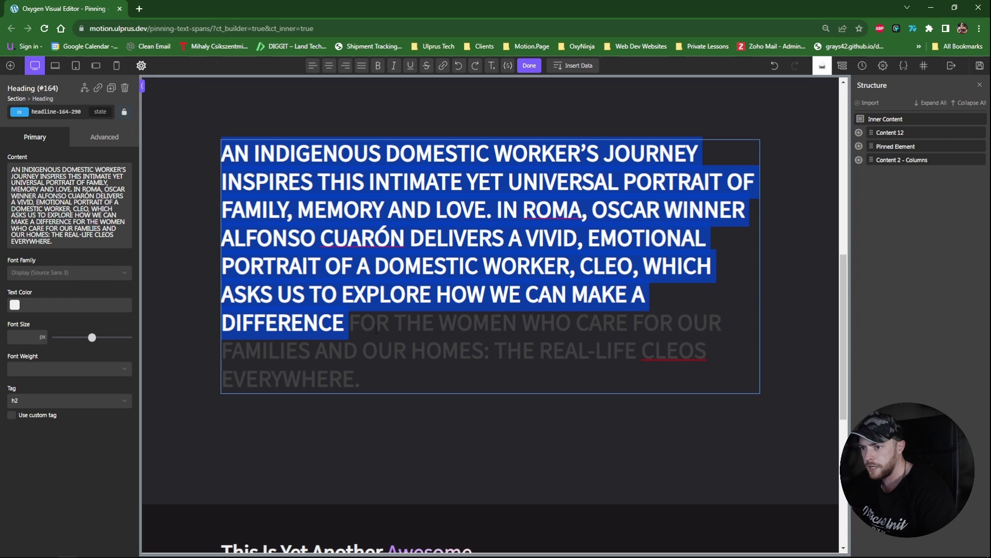
click(508, 65)
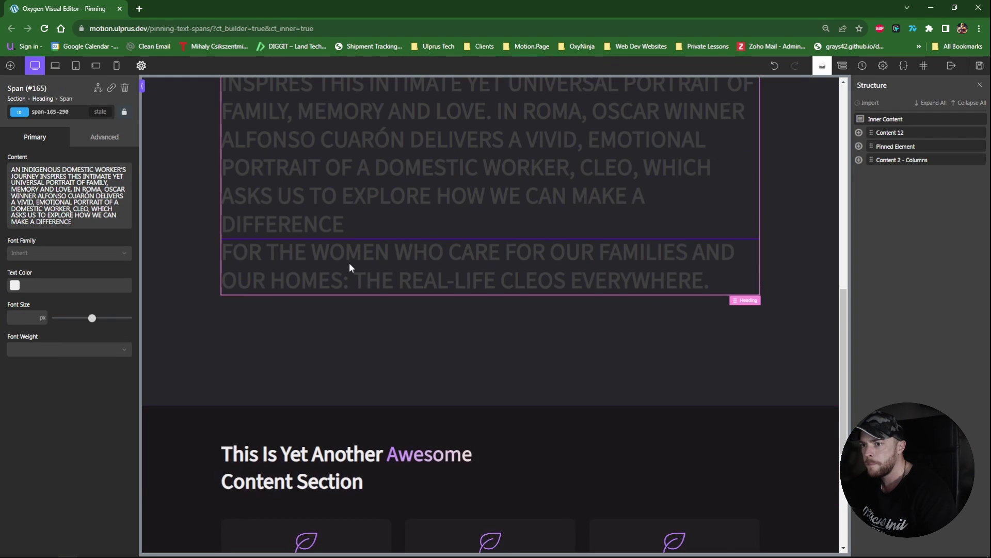
click(67, 113)
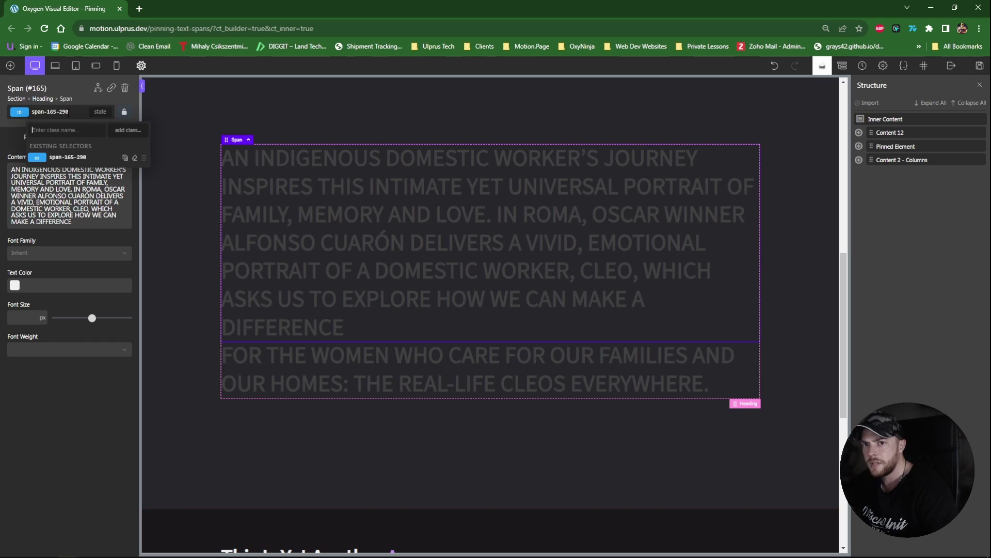
text(mp-span-second)
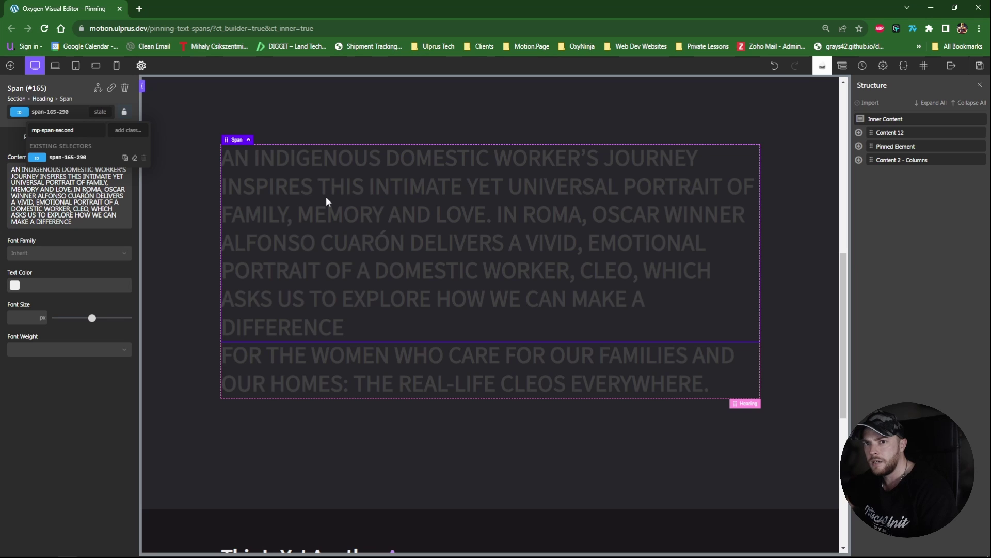
key(Return)
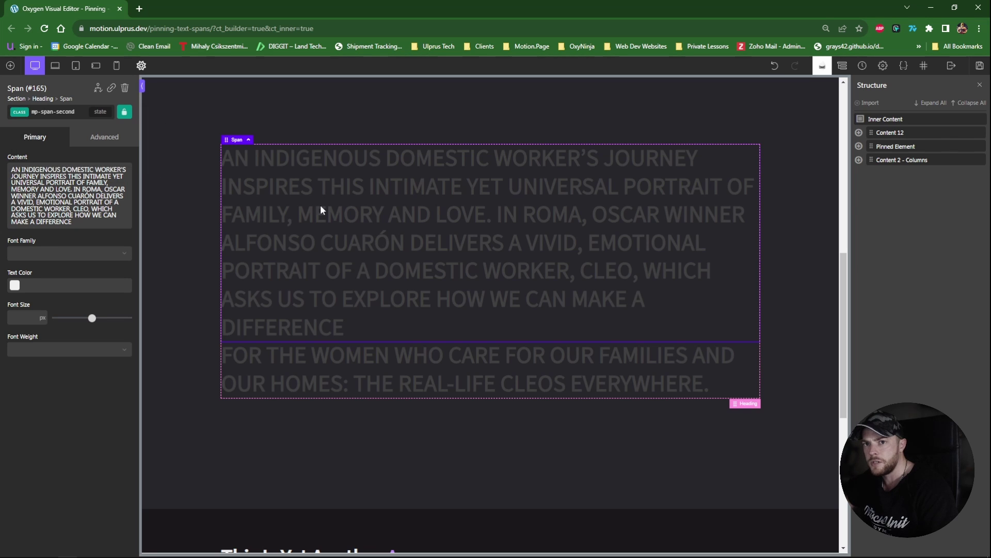
- Colour the span's text violet and set its Display to inline
click(86, 140)
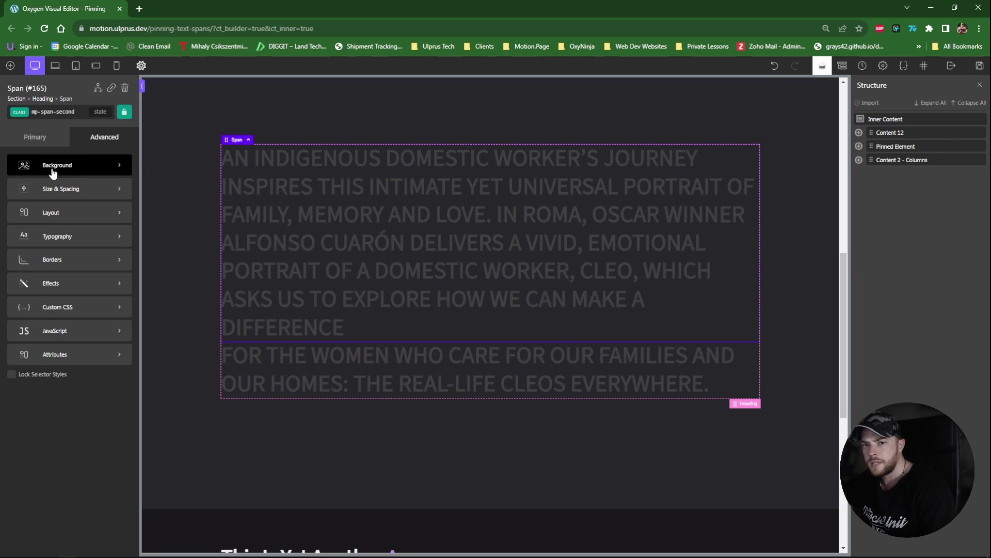
click(57, 236)
click(15, 218)
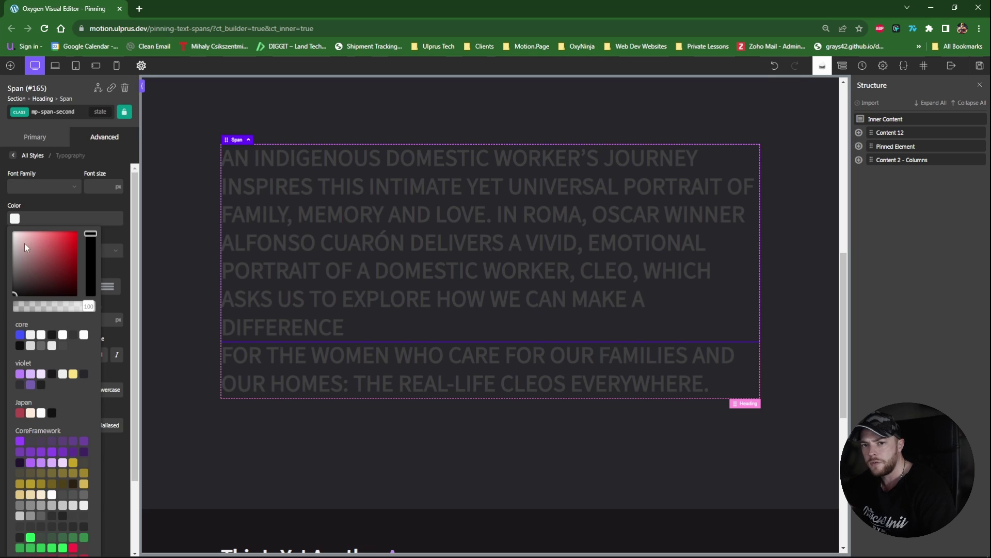
click(20, 374)
click(315, 357)
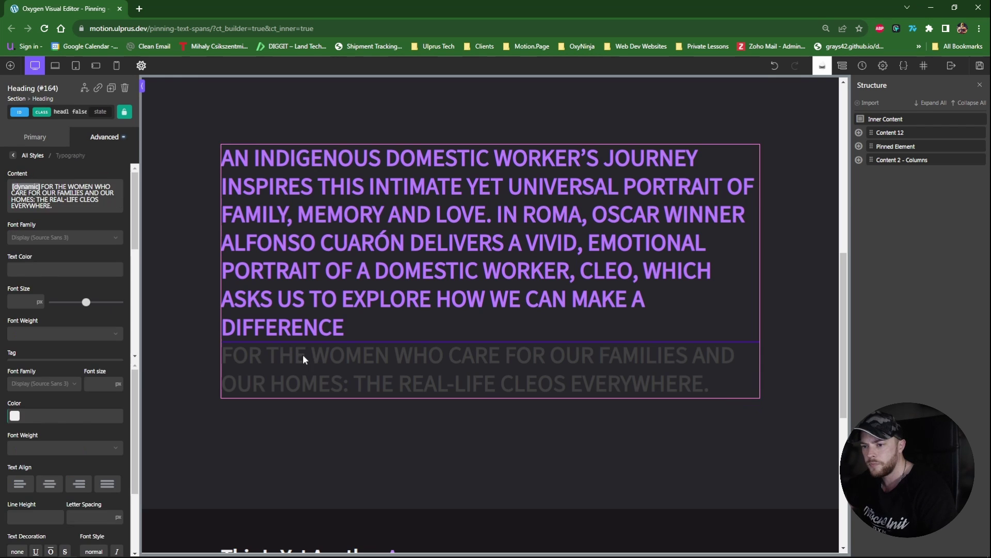
click(310, 326)
click(104, 136)
click(57, 216)
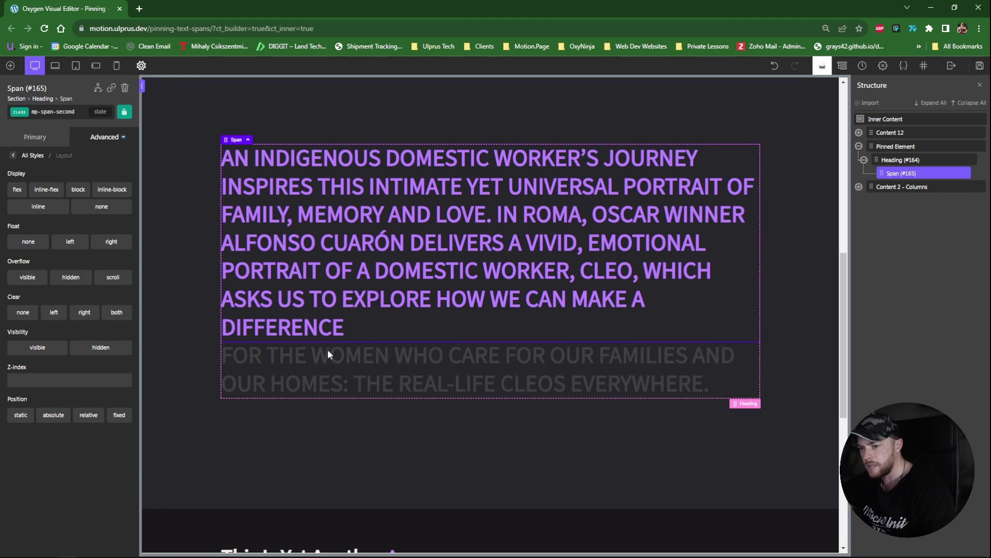
click(37, 207)
- Select the heading text through HOMES: for the next span
double_click(347, 328)
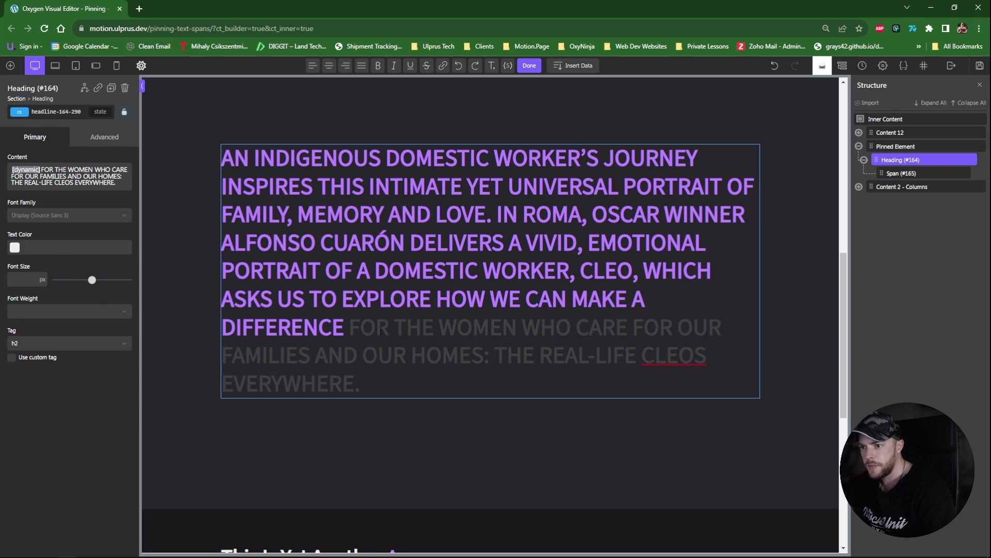
key(shift+Down)
key(shift+Right)
key(shift+Right)
key(shift+Right)
key(shift+Right)
key(shift+Right)
key(shift+Right)
key(shift+Right)
key(shift+Right)
key(shift+Right)
key(shift+Right)
key(shift+Right)
key(shift+Right)
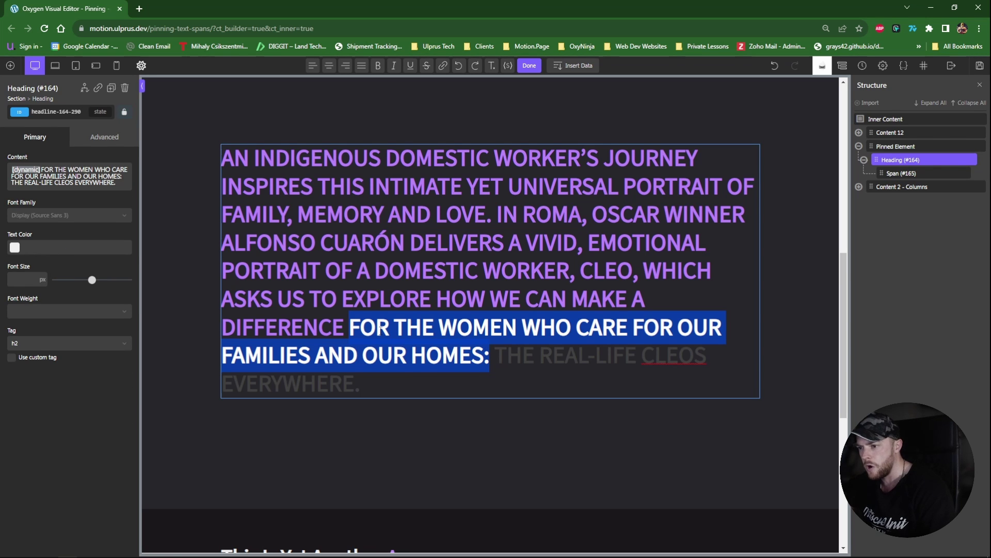
- Wrap the selected phrase in a second span with class mp-span-first
click(507, 68)
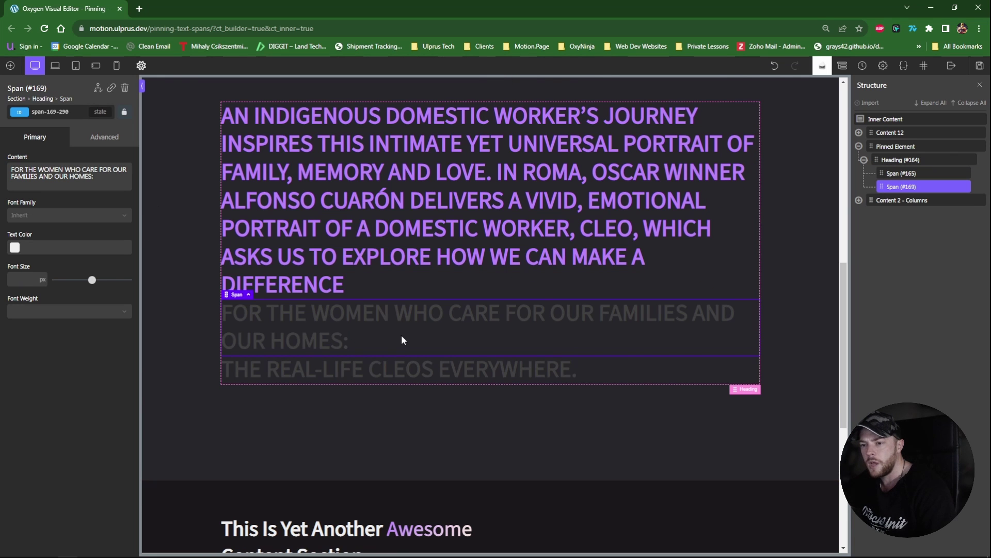
click(64, 113)
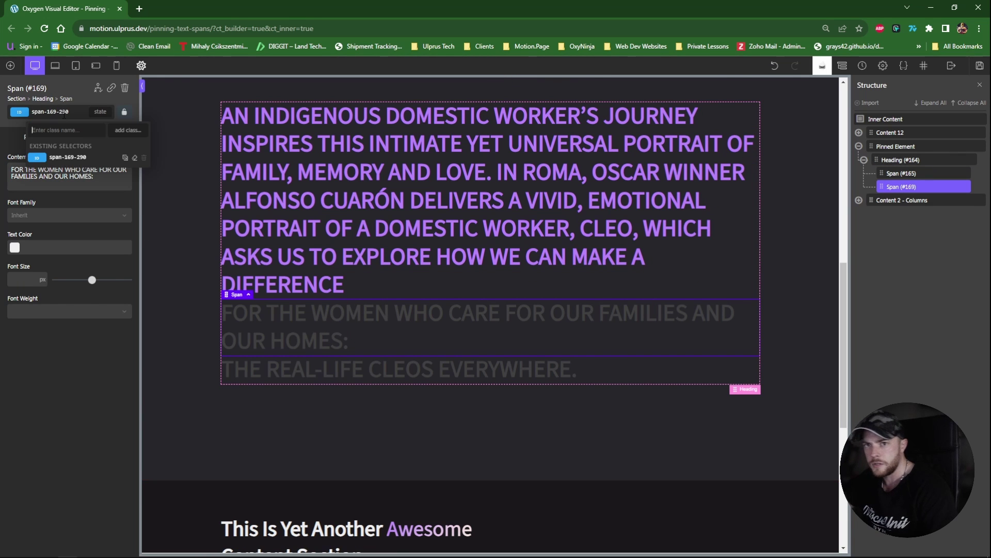
text(mp-span-)
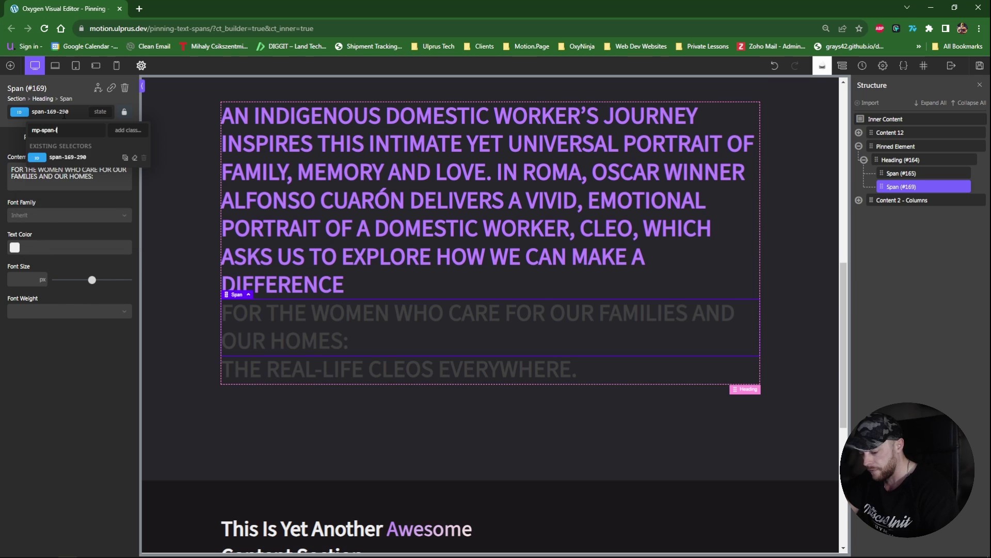
text(first)
key(Return)
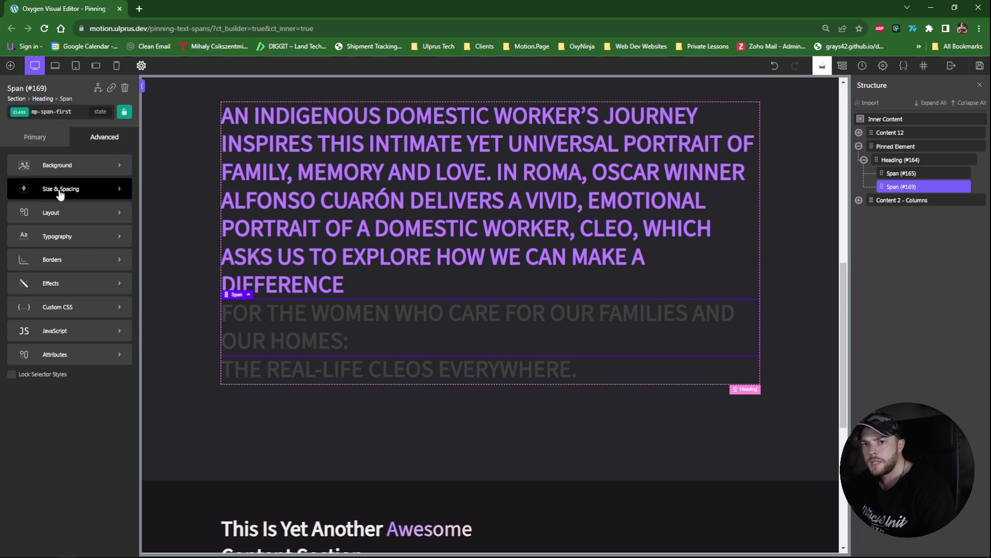
- Give the mp-span-first span a dark violet background and white text
click(46, 217)
click(88, 144)
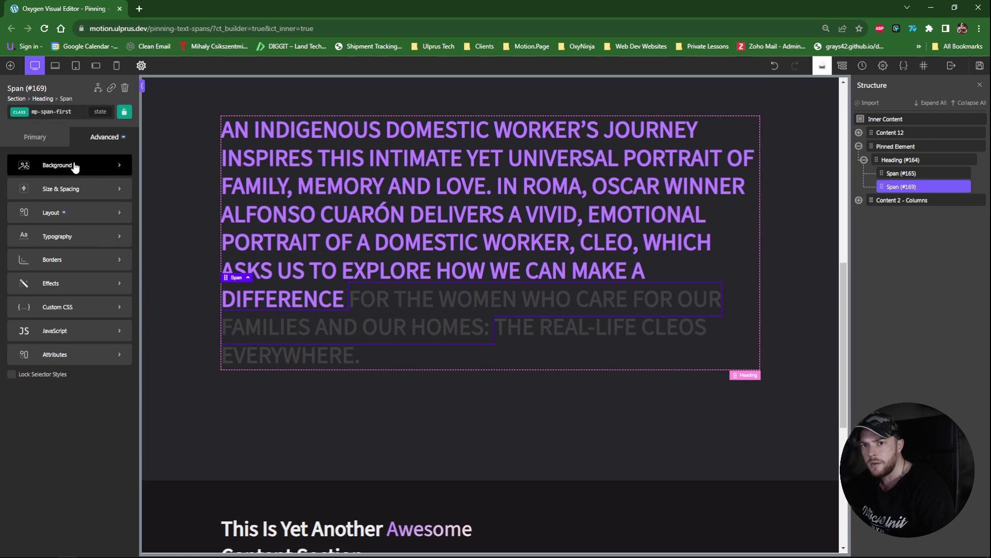
click(64, 168)
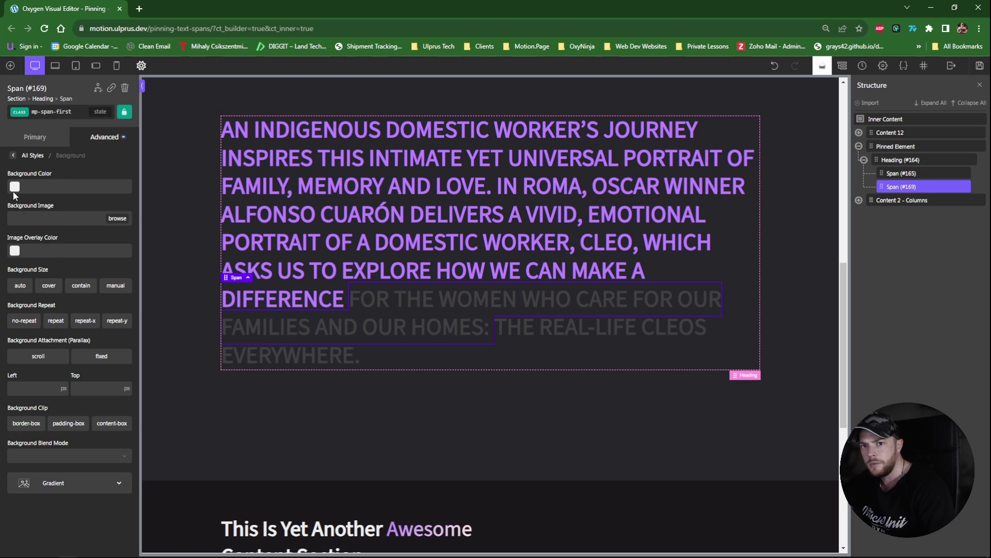
click(14, 187)
click(52, 342)
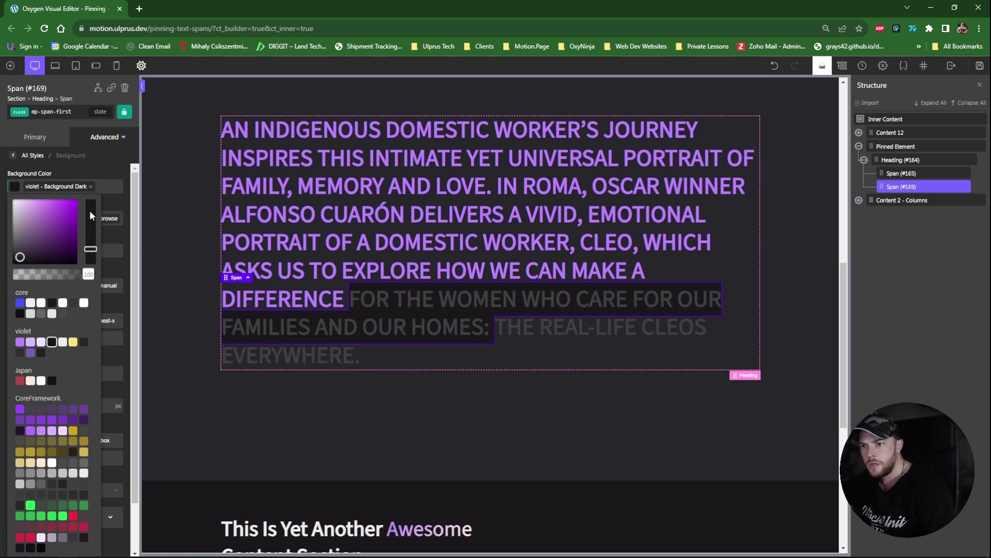
click(104, 137)
click(72, 237)
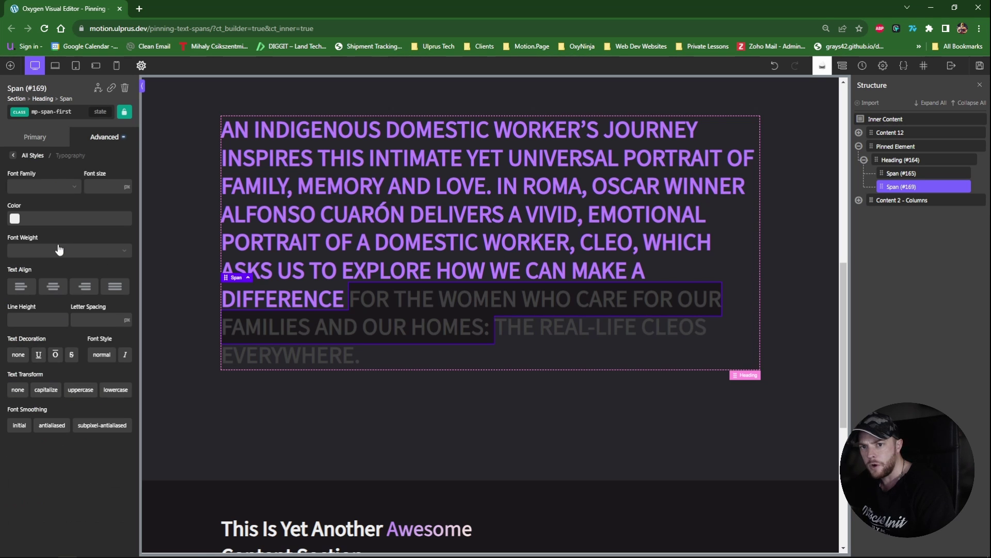
click(15, 219)
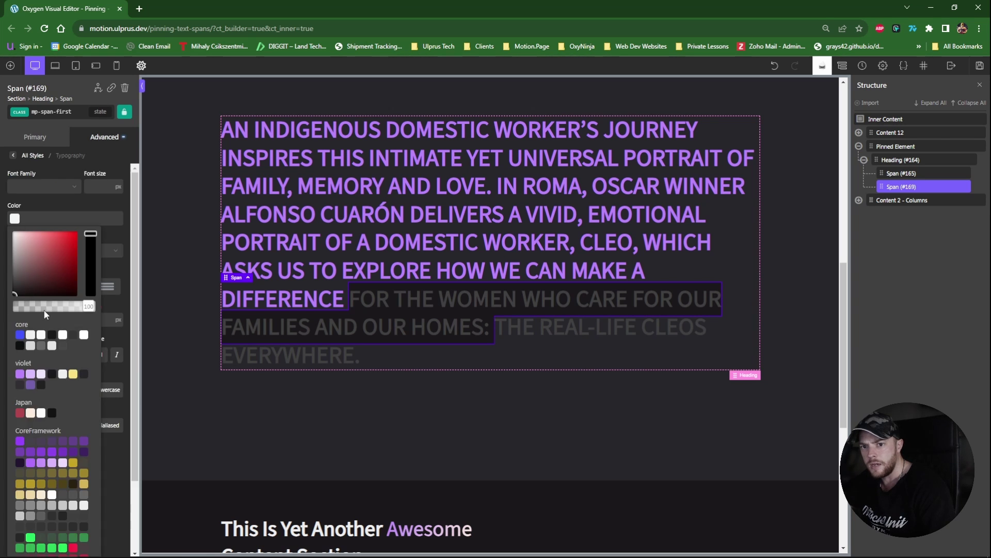
click(62, 374)
- Wrap the closing words THE REAL-LIFE CLEOS EVERYWHERE. in a new span
click(510, 328)
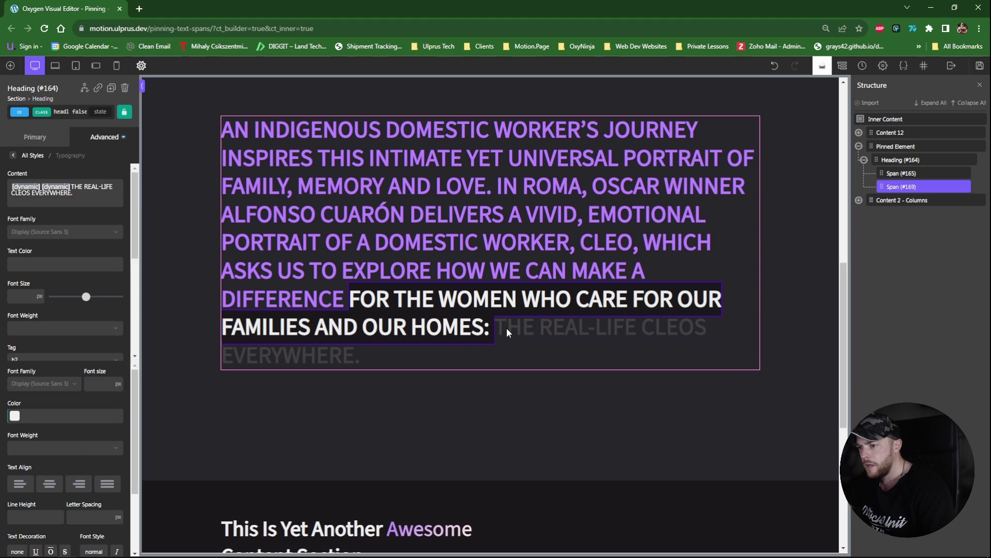
click(509, 328)
triple_click(533, 329)
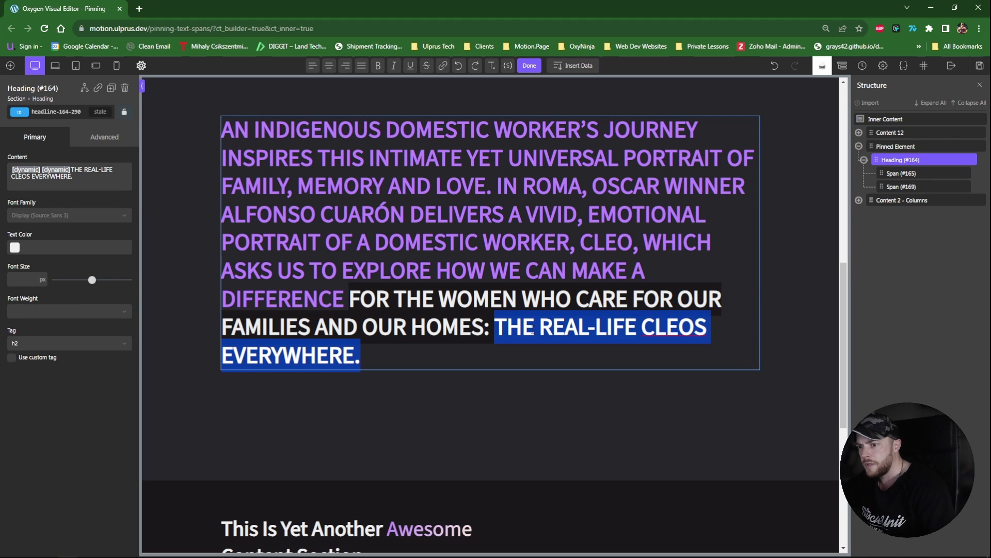
click(508, 65)
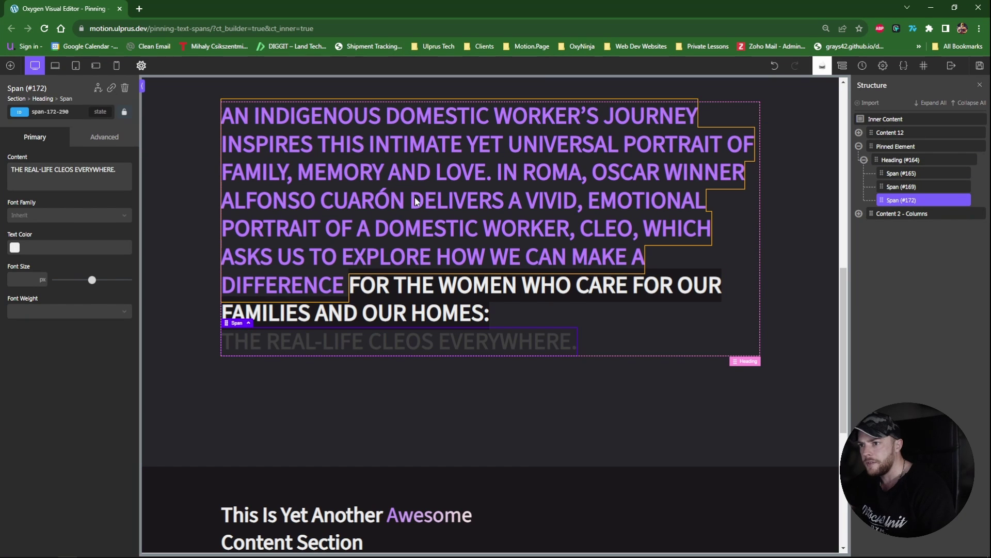
- Apply the mp-span-second class to the closing span
click(67, 112)
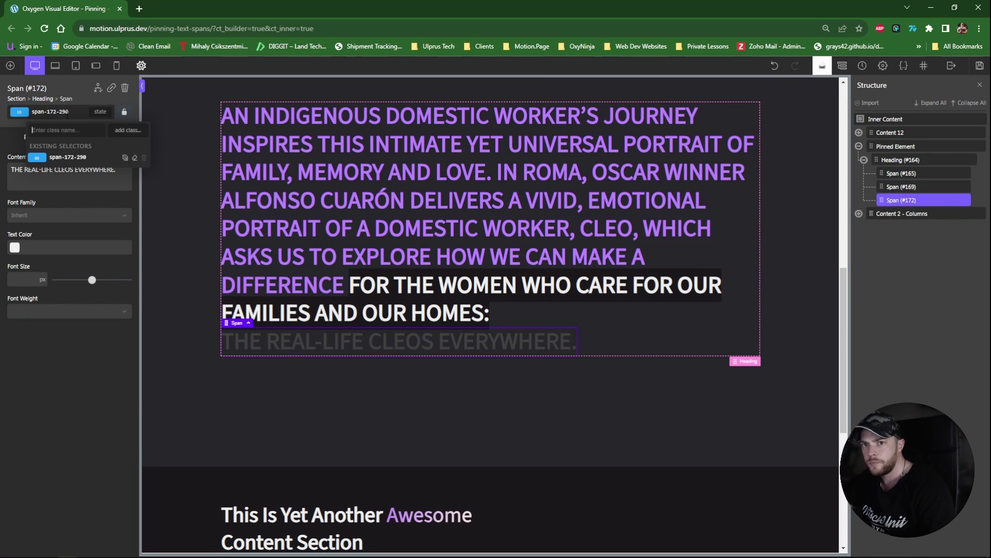
text(mp-span-second)
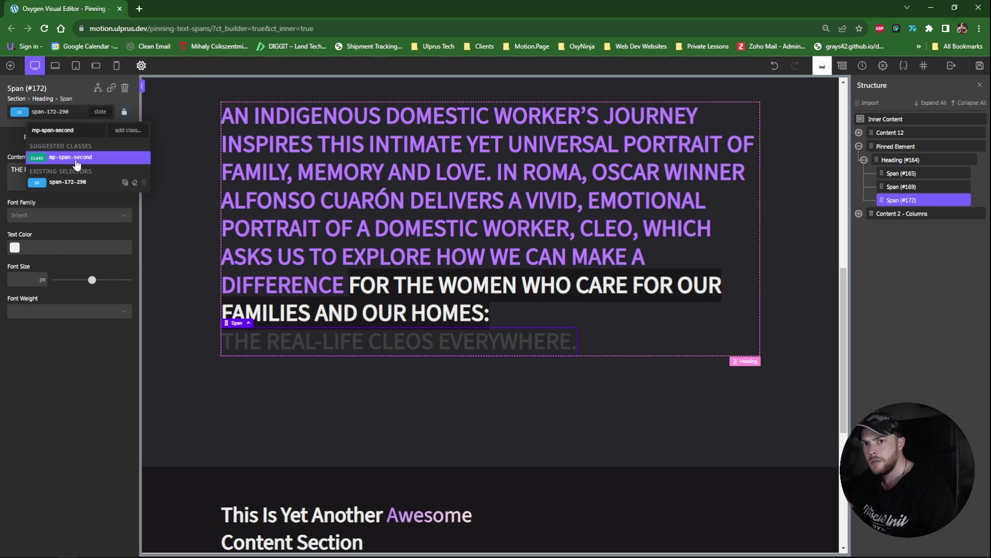
click(70, 157)
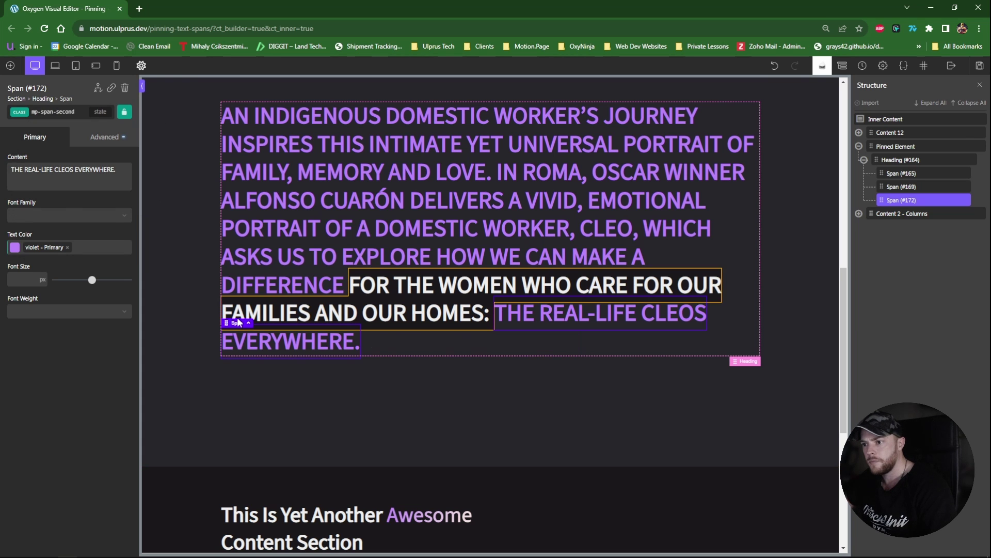
- Select the heading and collapse its spans and the Pinned Element in the Structure tree
click(467, 345)
scroll(467, 345, up, 2)
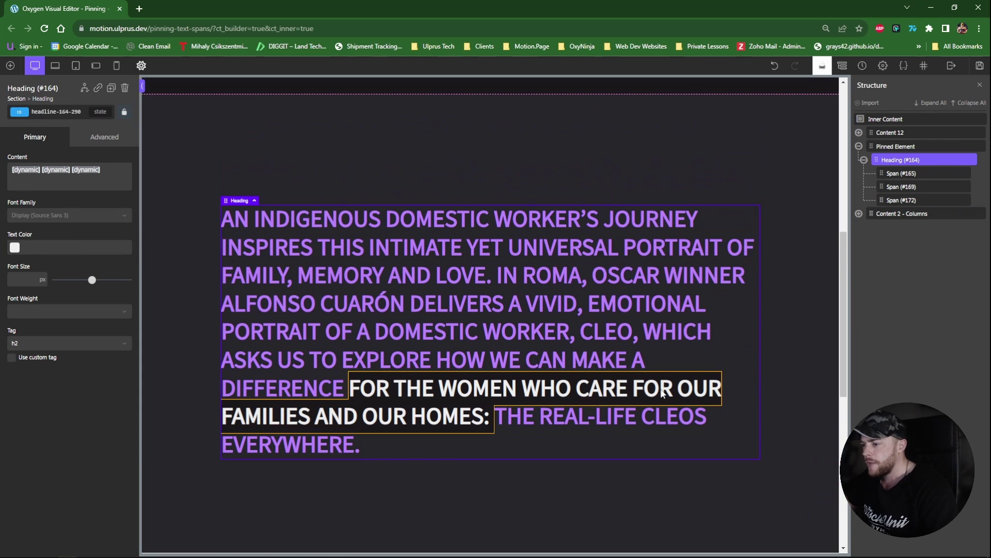
click(864, 160)
click(860, 146)
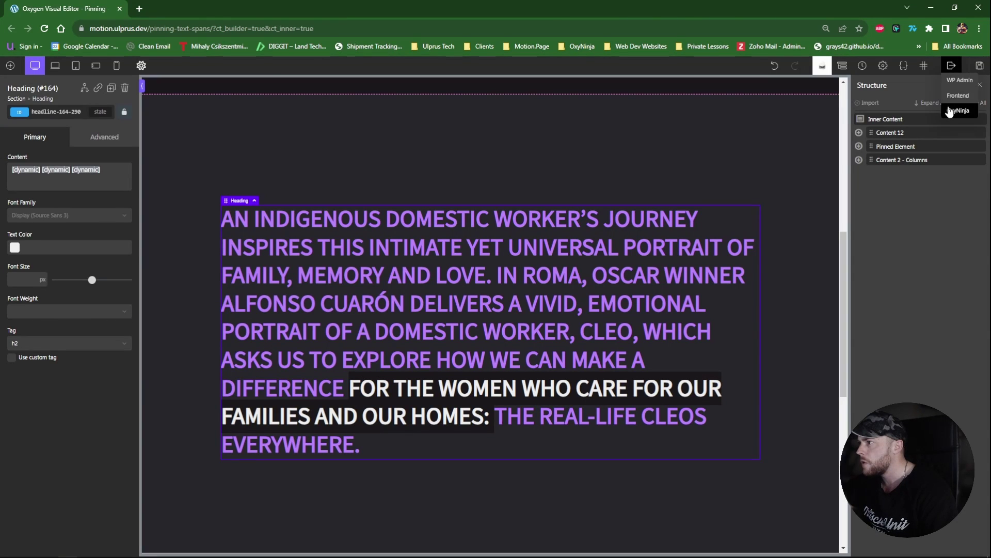
- Go to WP Admin, create a new Motion.page timeline and assign it the Pinning - Text Spans page
click(952, 83)
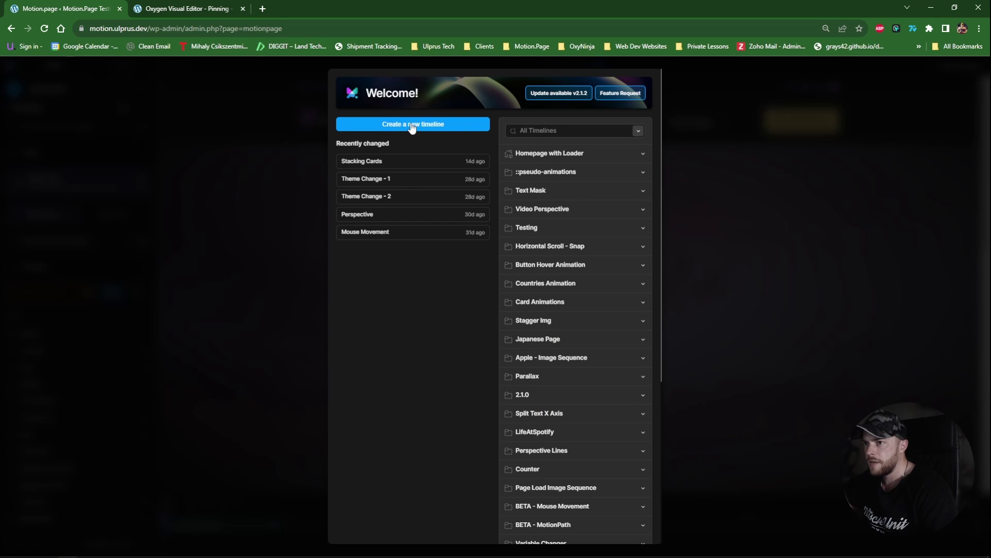
click(413, 125)
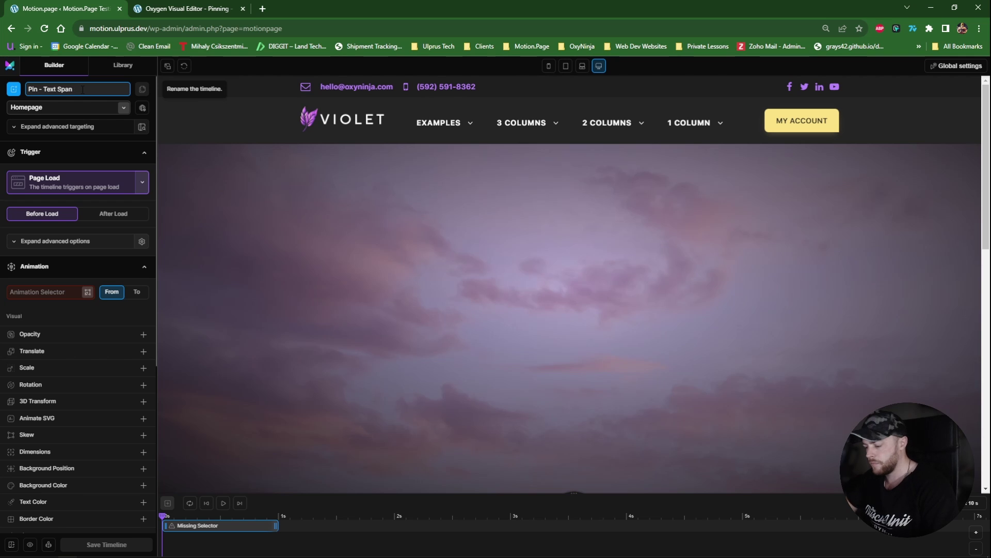
click(72, 107)
scroll(64, 212, down, 5)
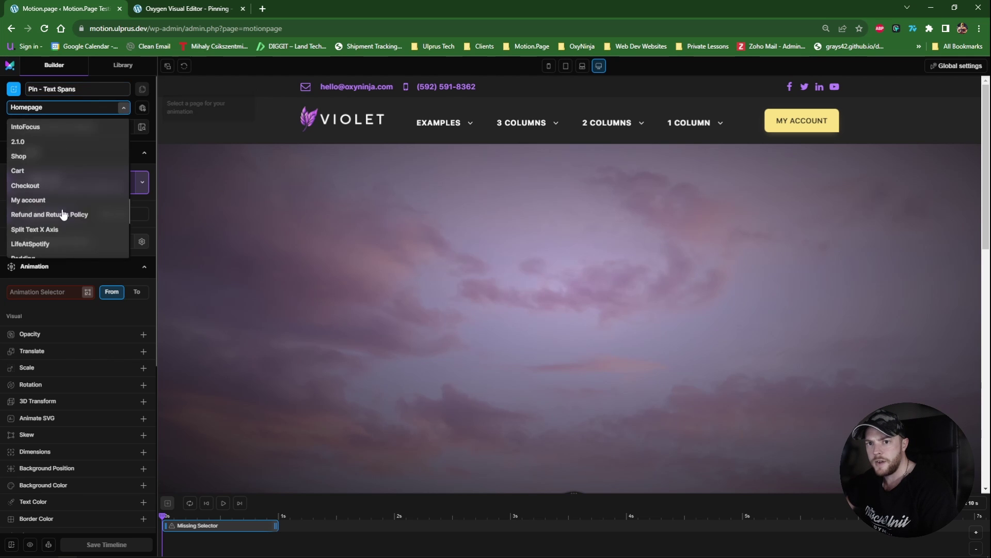
scroll(70, 196, down, 6)
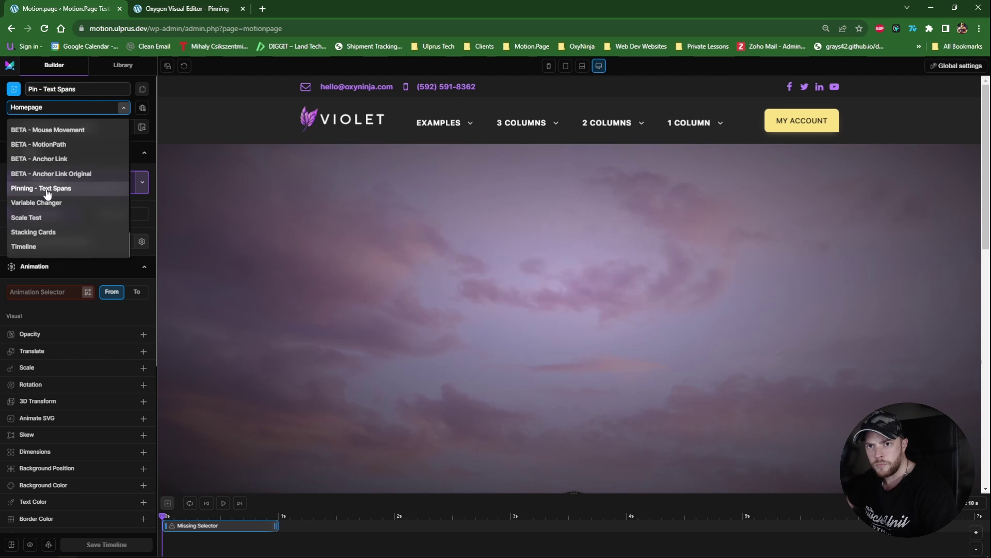
click(45, 188)
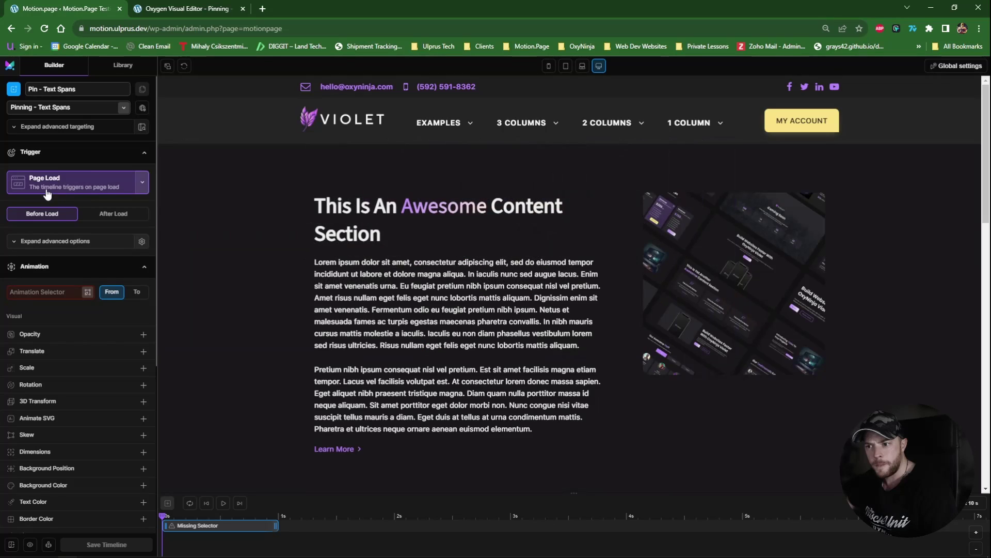
- Set the trigger to ScrollTrigger, locked to the scrollbar, with pinning enabled
click(83, 186)
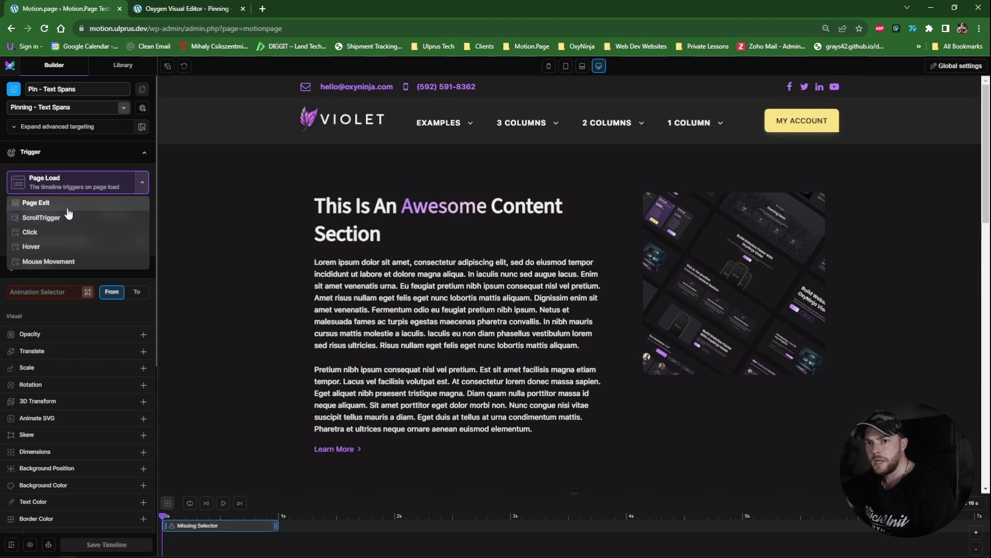
click(61, 219)
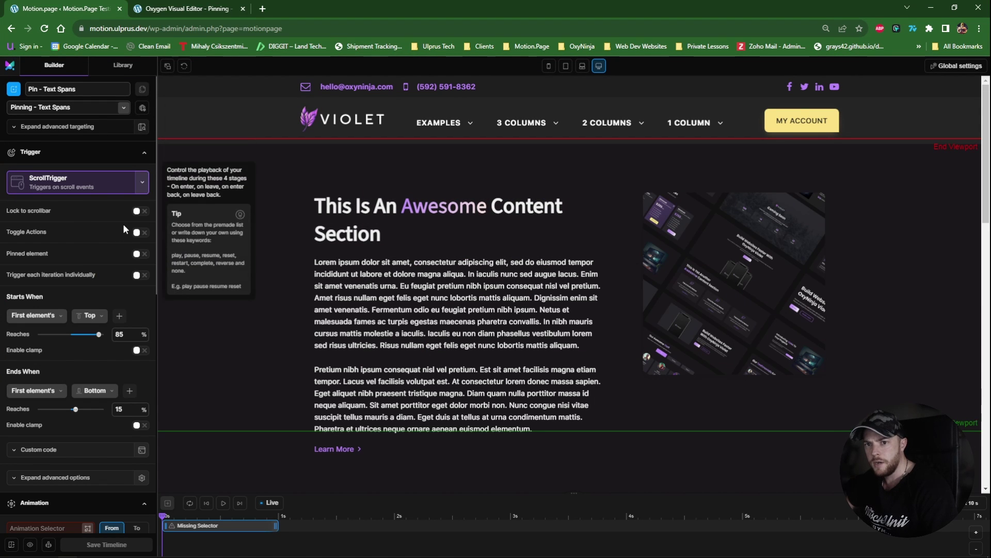
click(138, 211)
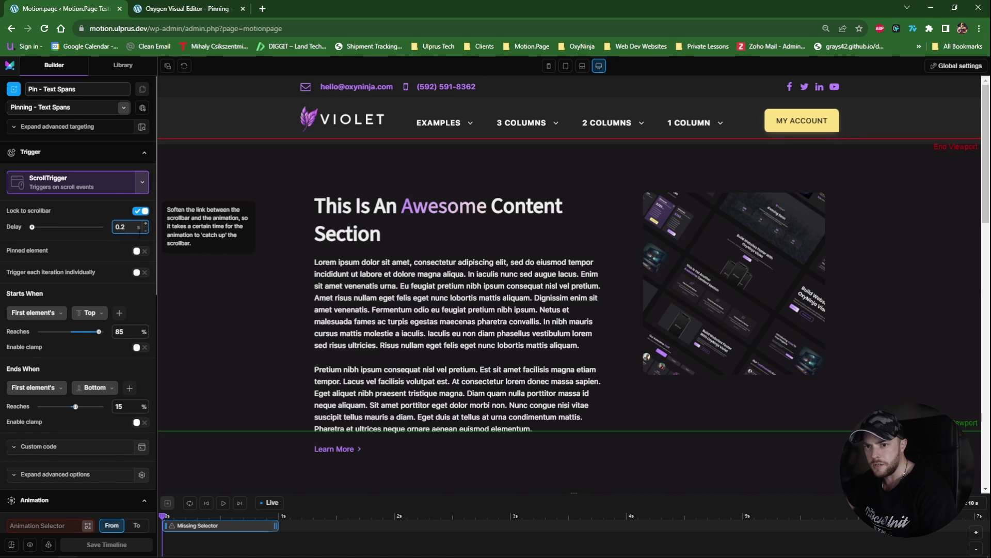
click(140, 251)
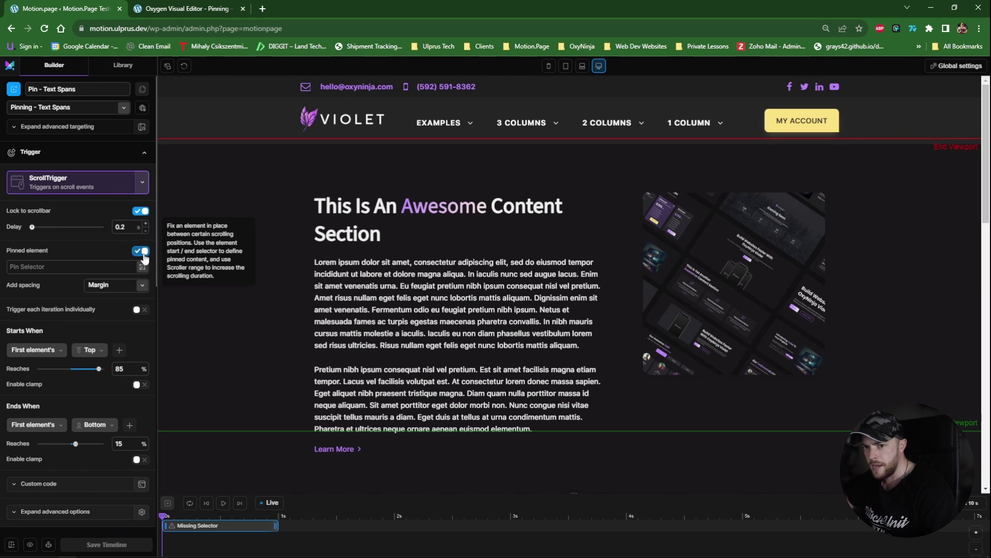
- Pin #pinned-section, starting at 0% and ending when its top reaches the end mark
scroll(226, 273, down, 6)
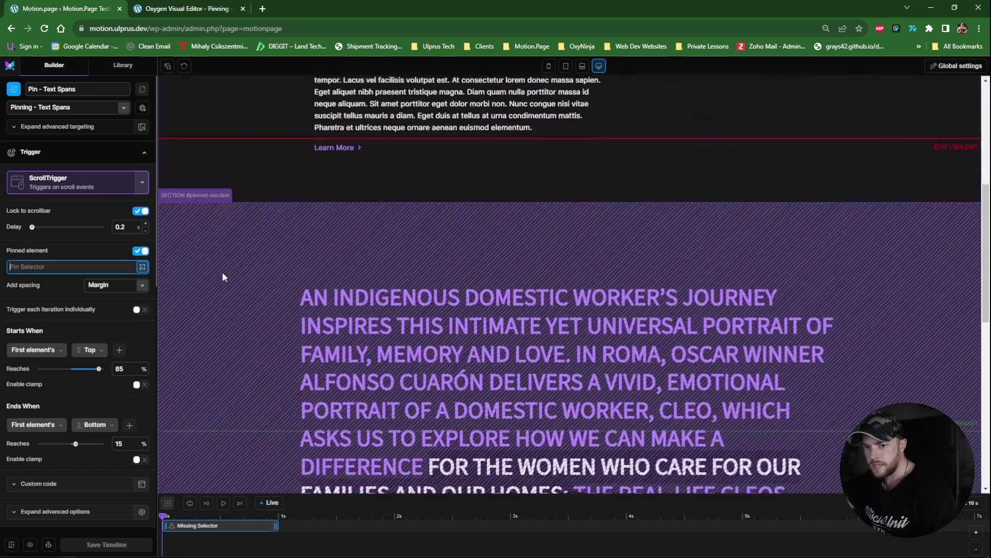
click(193, 160)
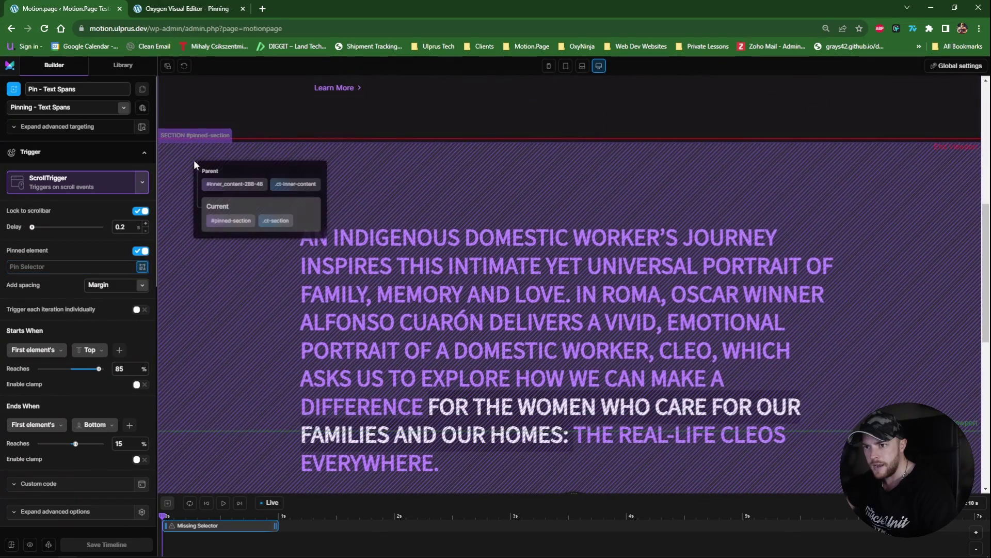
click(233, 224)
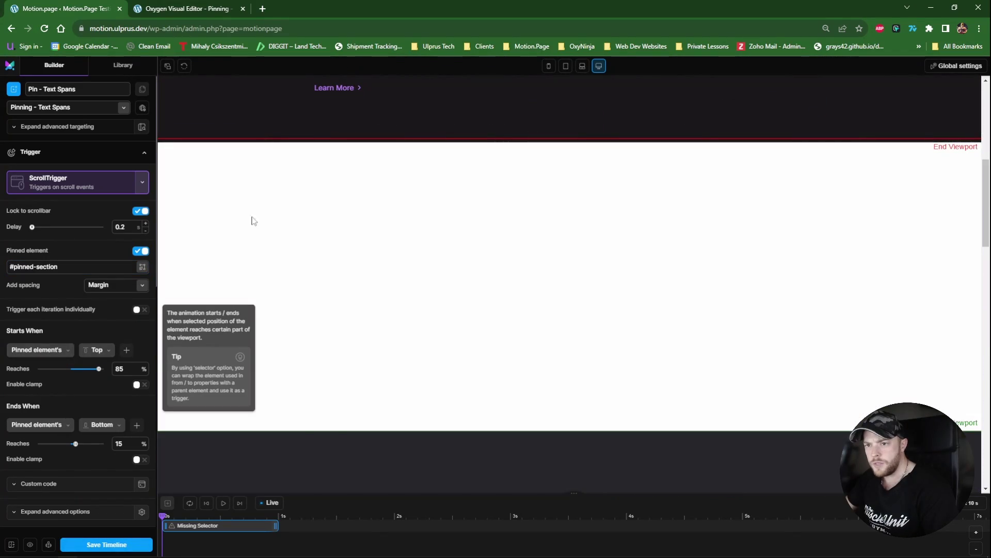
click(130, 368)
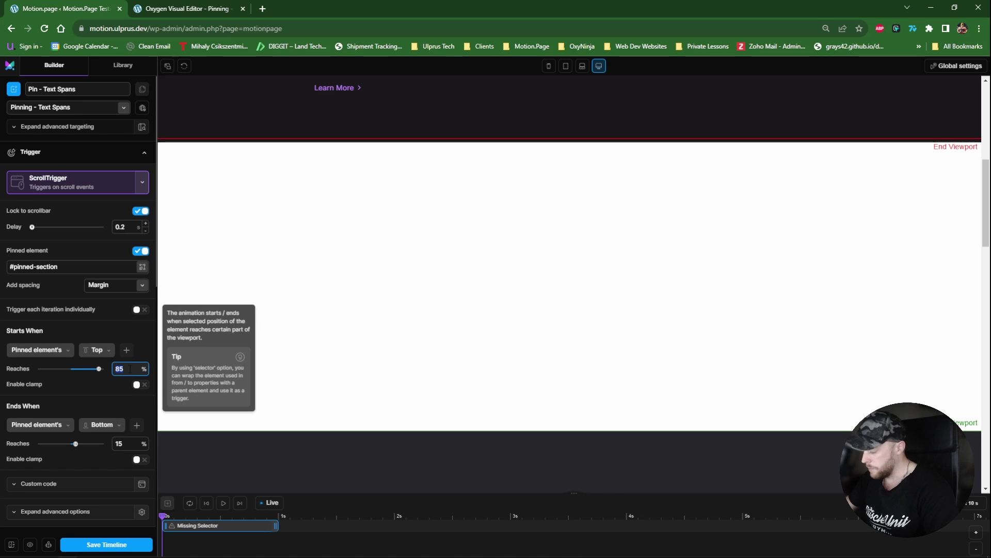
text(0)
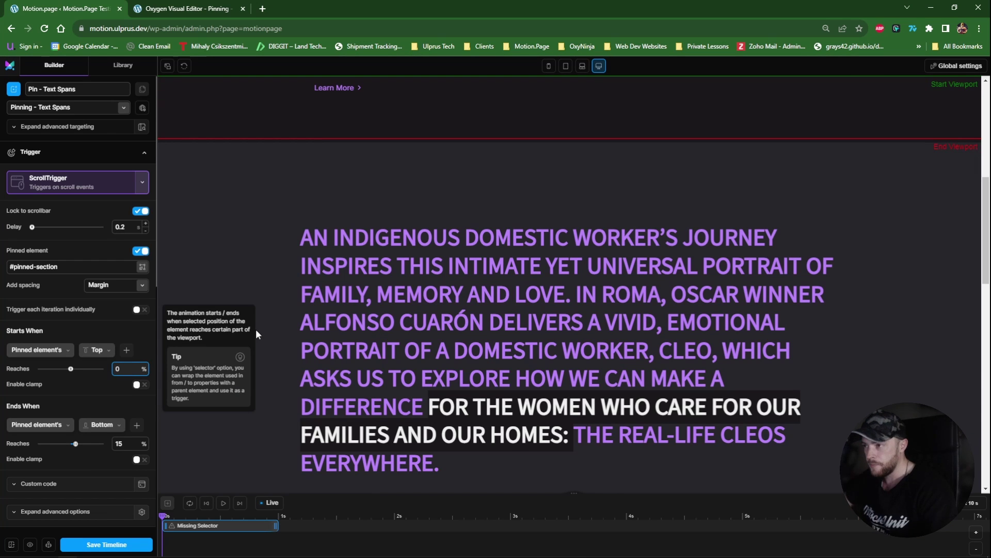
scroll(532, 178, down, 3)
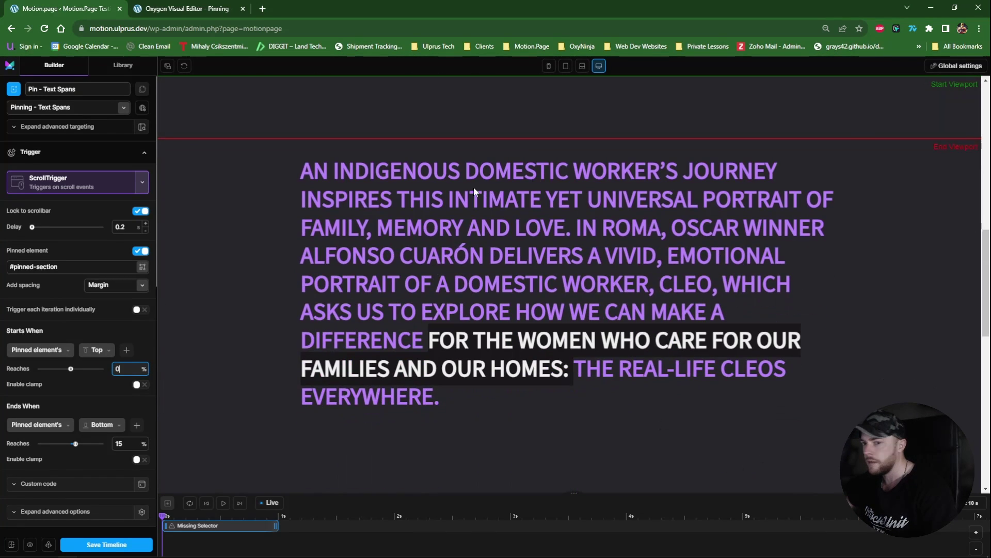
click(102, 425)
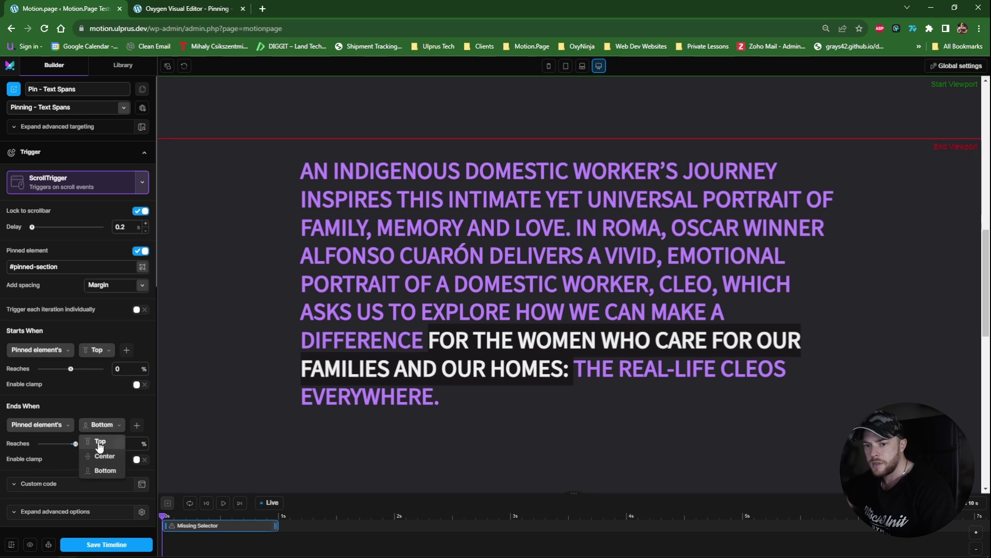
click(101, 442)
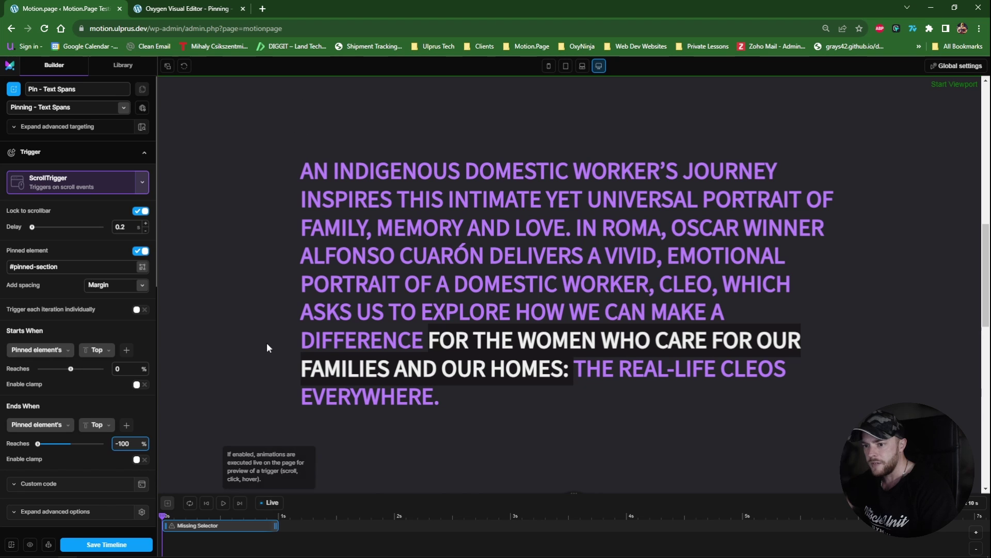
scroll(79, 420, down, 7)
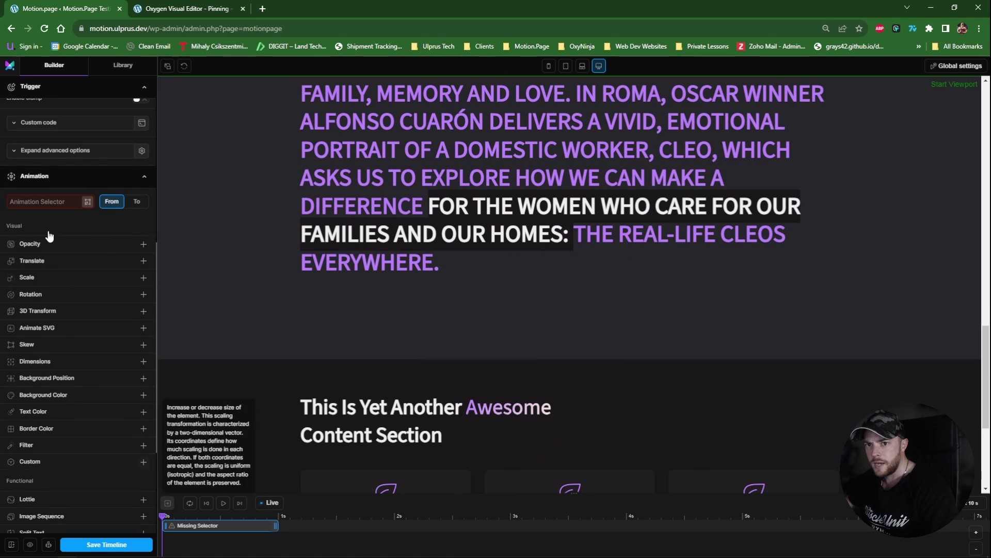
- Target the .mp-span-first element and animate it from opacity 0
scroll(274, 285, up, 3)
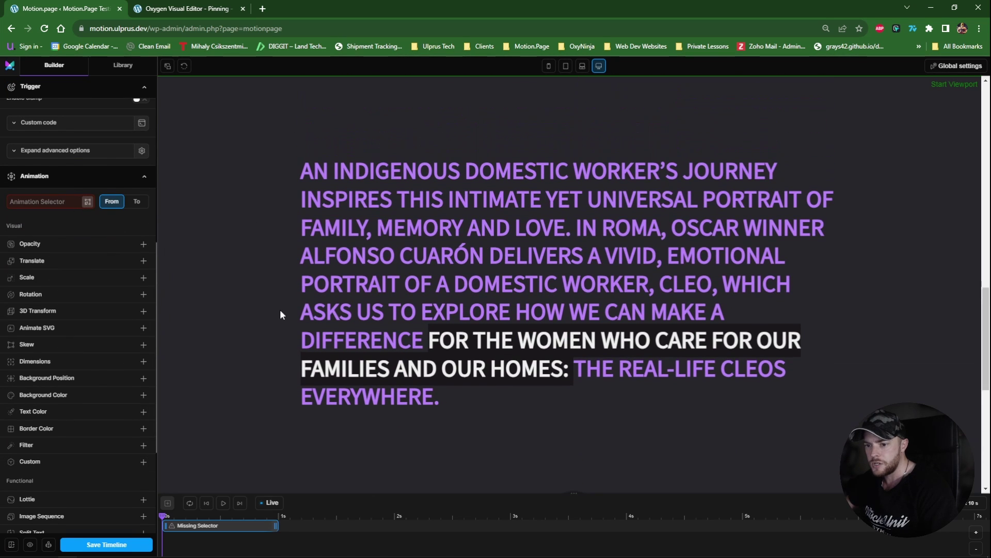
click(88, 201)
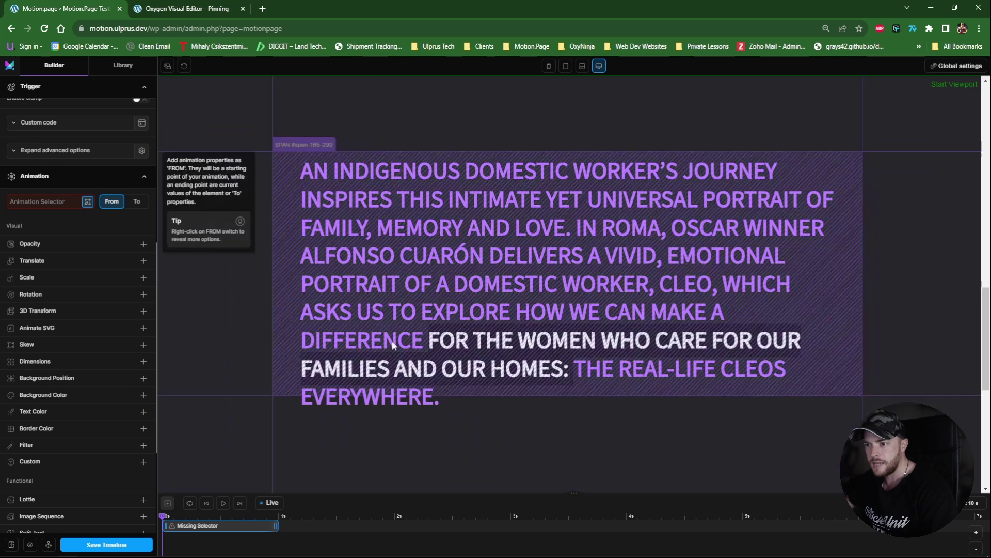
click(510, 354)
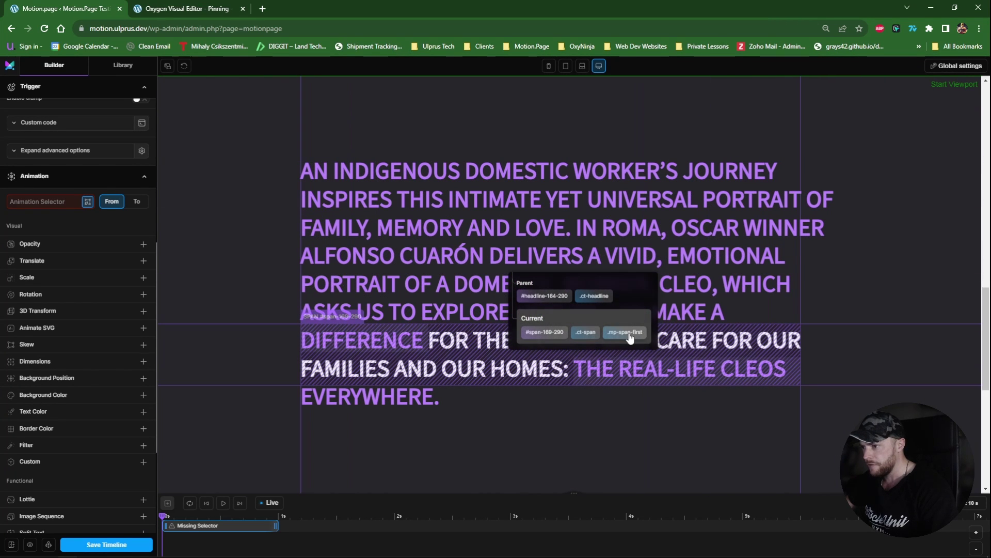
click(625, 332)
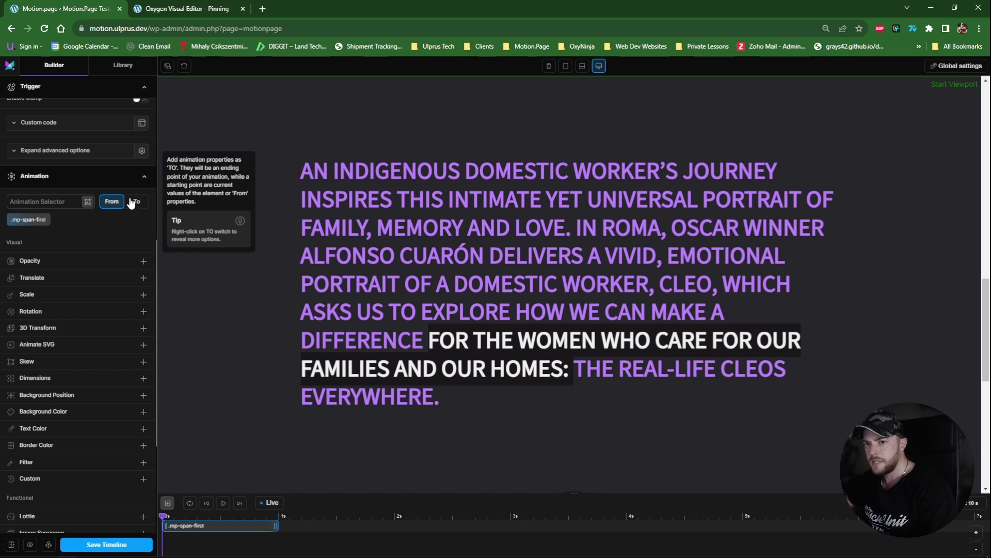
click(73, 264)
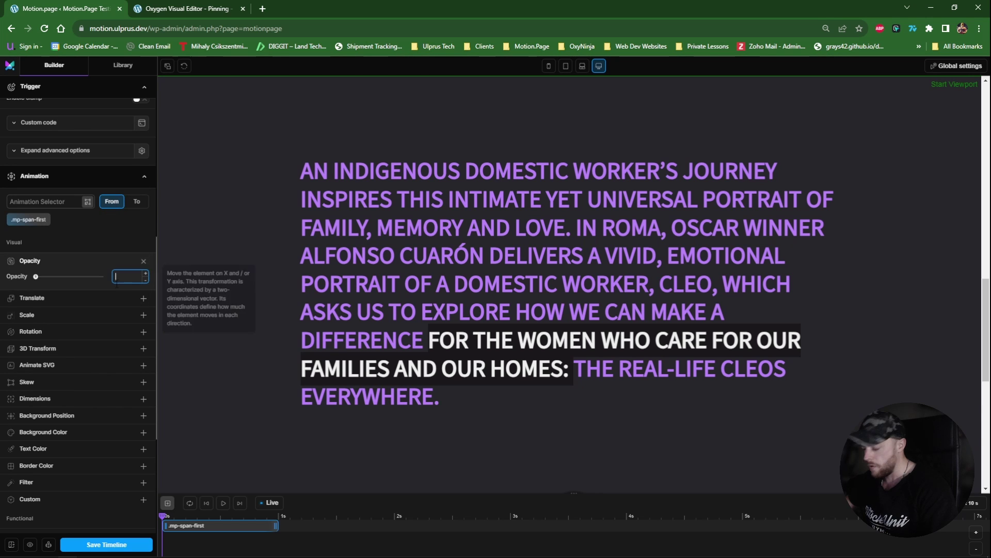
- Delay the first span's fade to start at 1s and add a new tween at 2s
drag(185, 526, 296, 527)
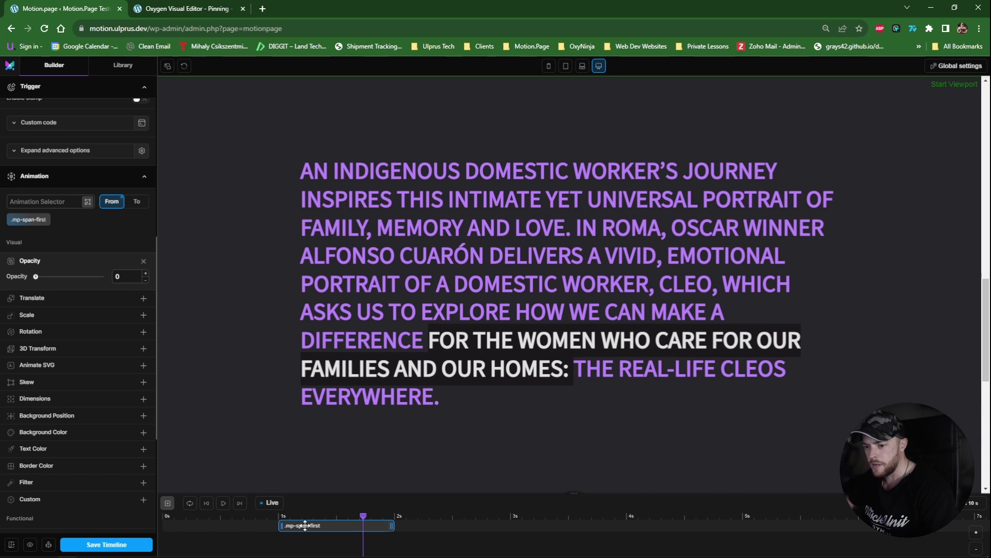
drag(364, 516, 401, 513)
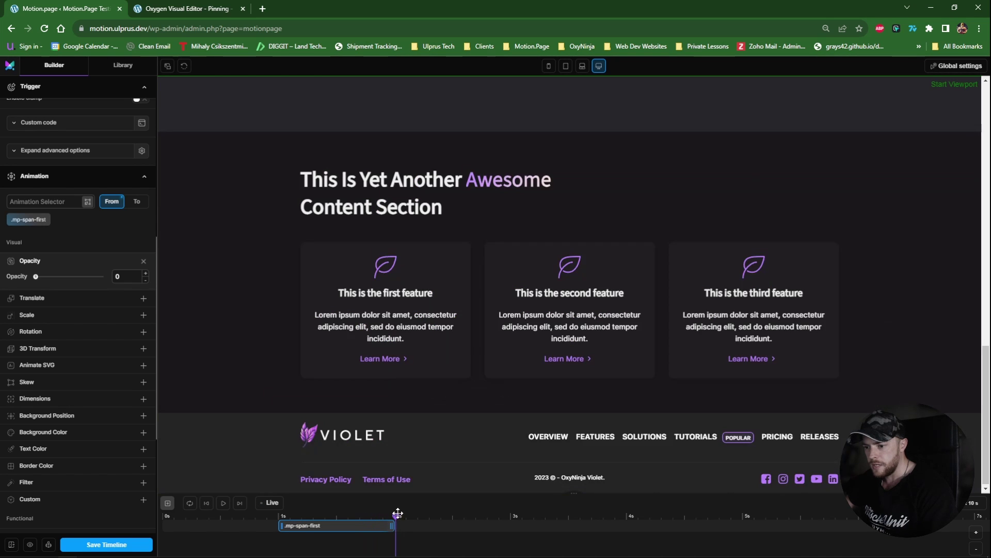
click(167, 503)
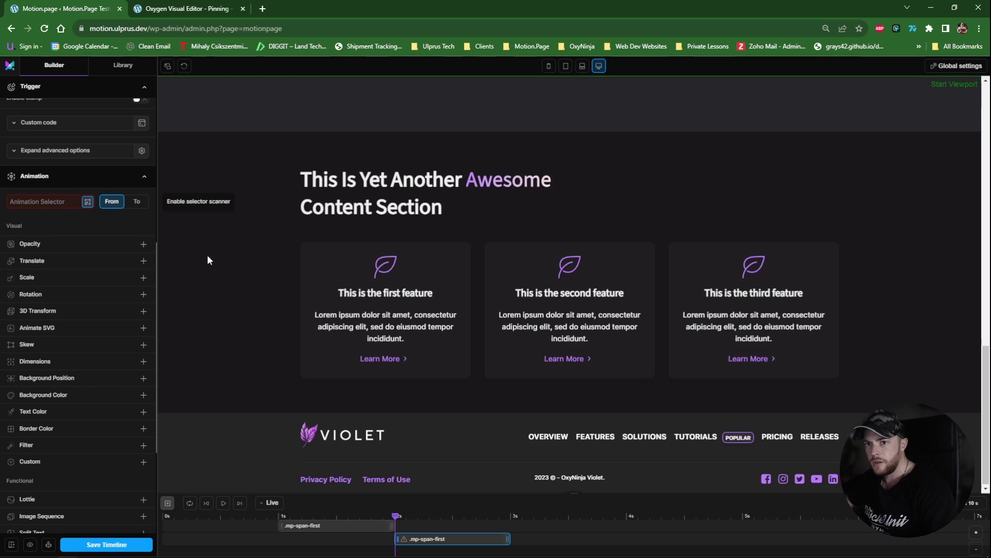
- Target .mp-span-second in the new tween, animate it from opacity 0, and enable Live preview
scroll(262, 281, up, 5)
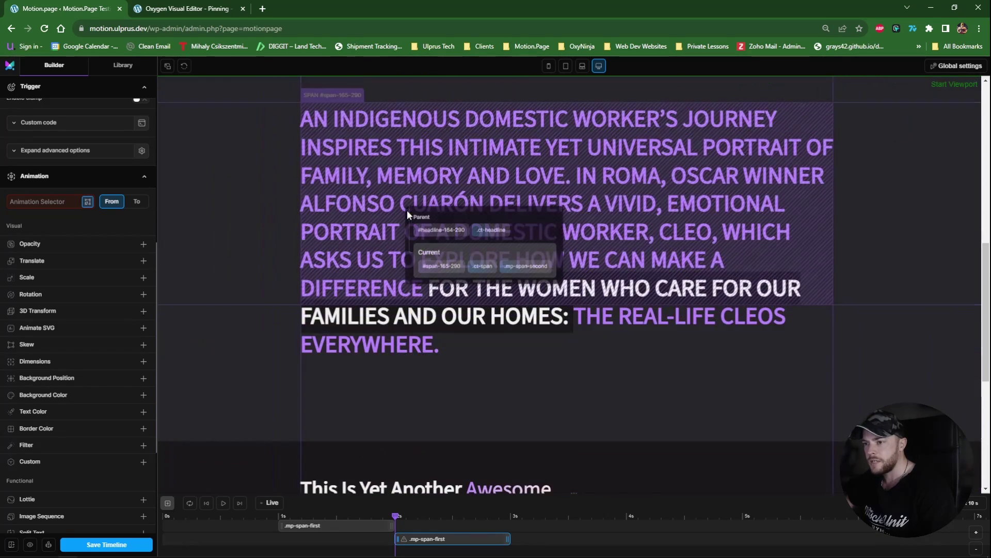
click(526, 266)
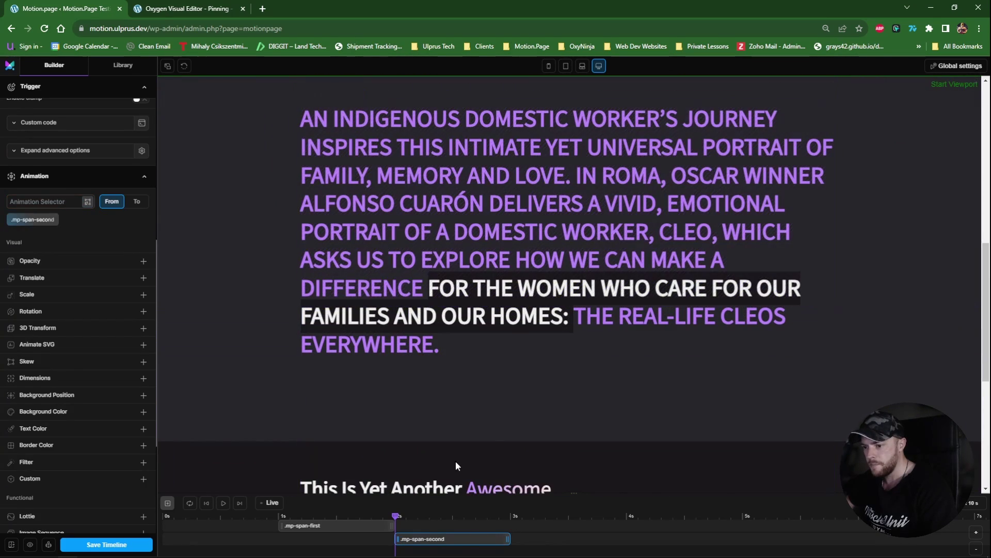
click(49, 264)
click(118, 277)
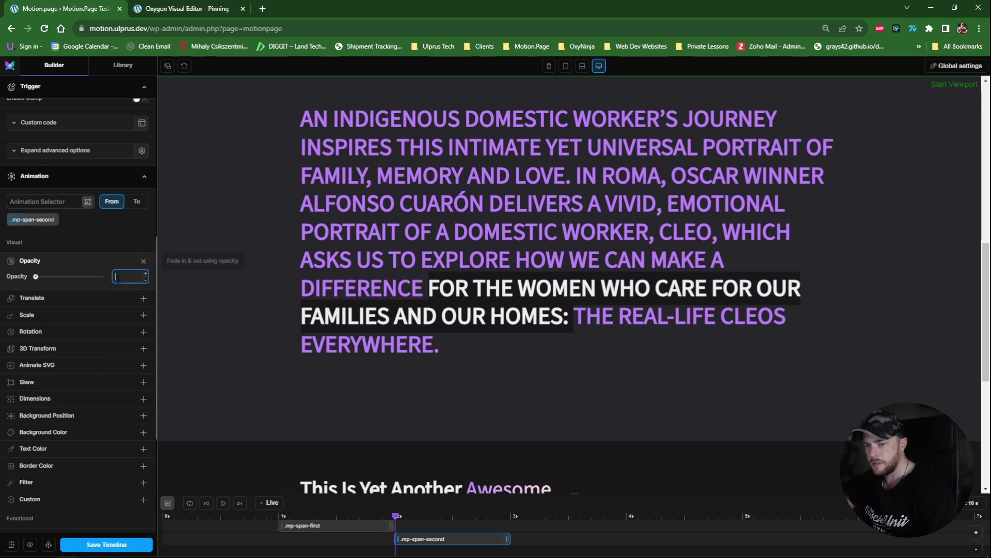
scroll(230, 263, up, 10)
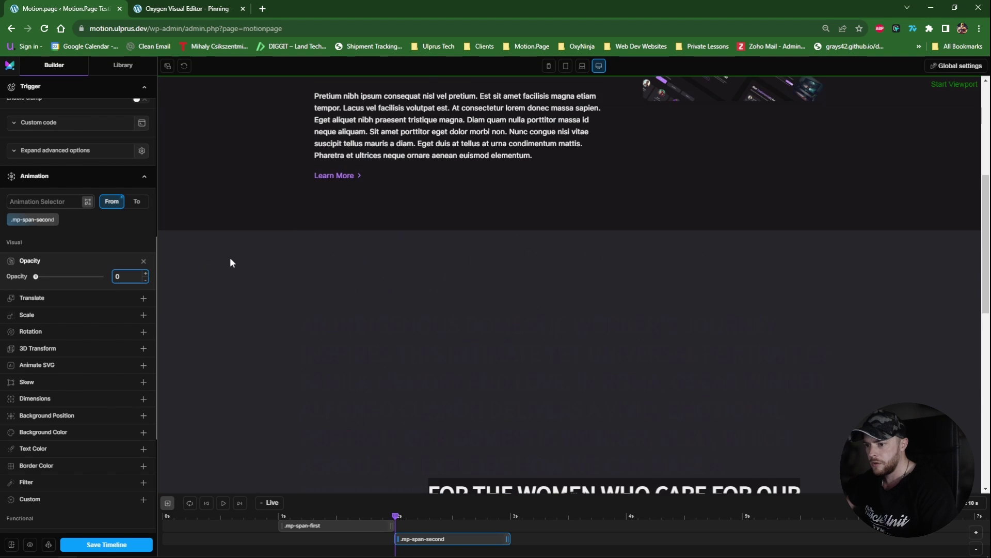
click(272, 505)
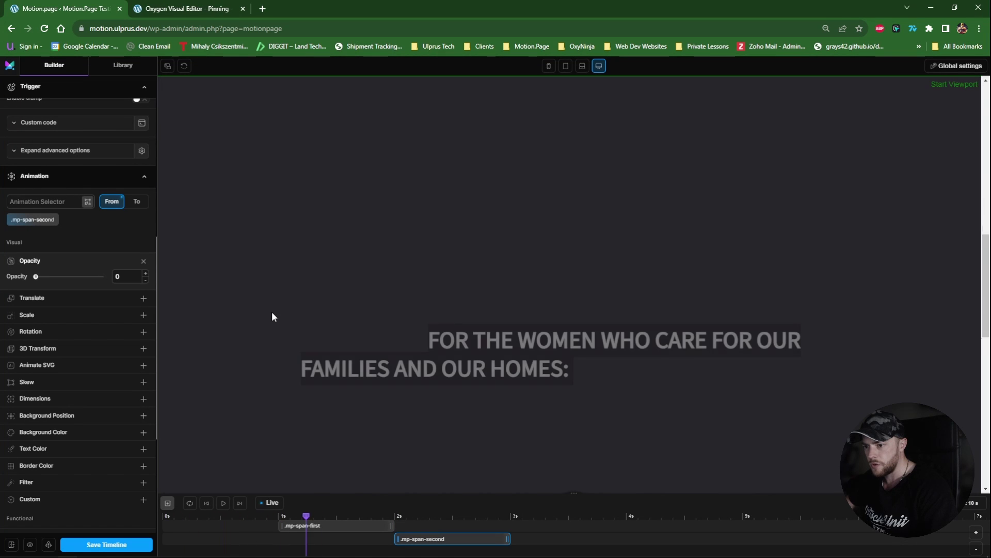
- Move the second span's fade to start at 3s and stretch it to about 2.9s
drag(457, 538, 567, 539)
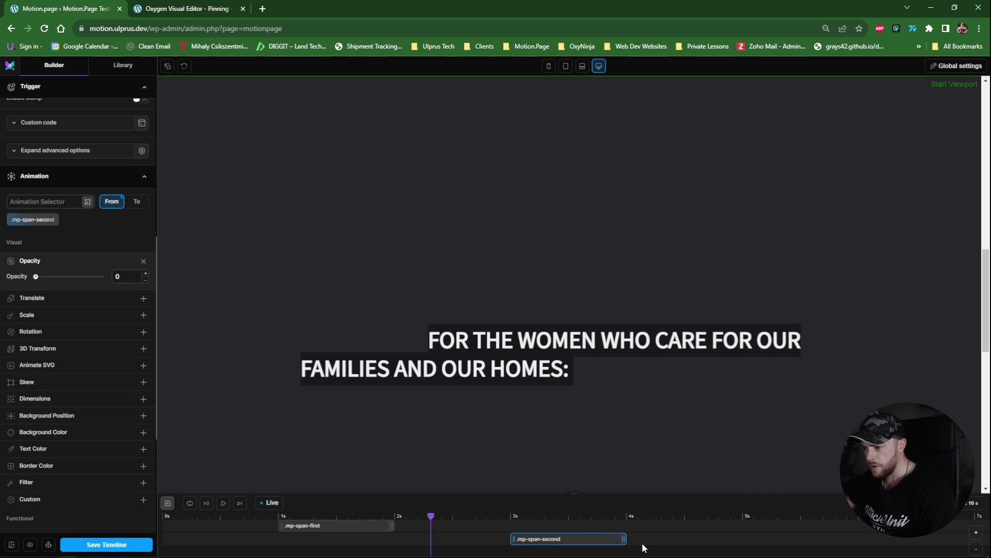
drag(679, 546, 844, 536)
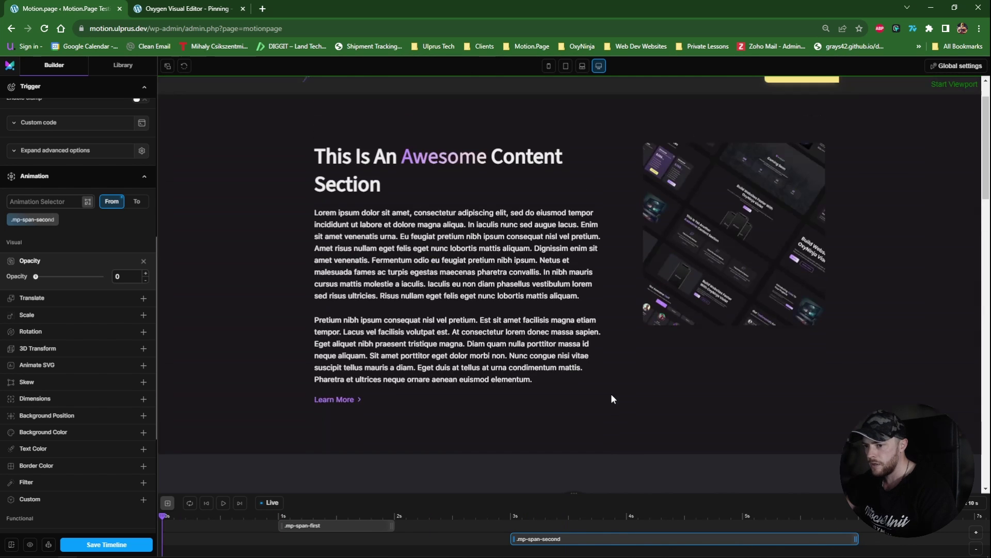
scroll(605, 374, down, 10)
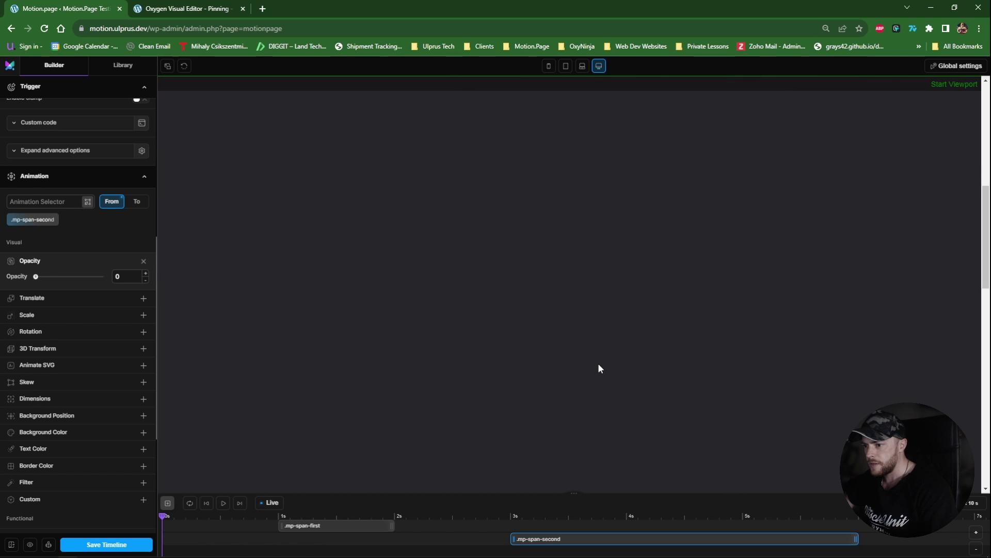
scroll(601, 367, down, 3)
scroll(604, 364, down, 8)
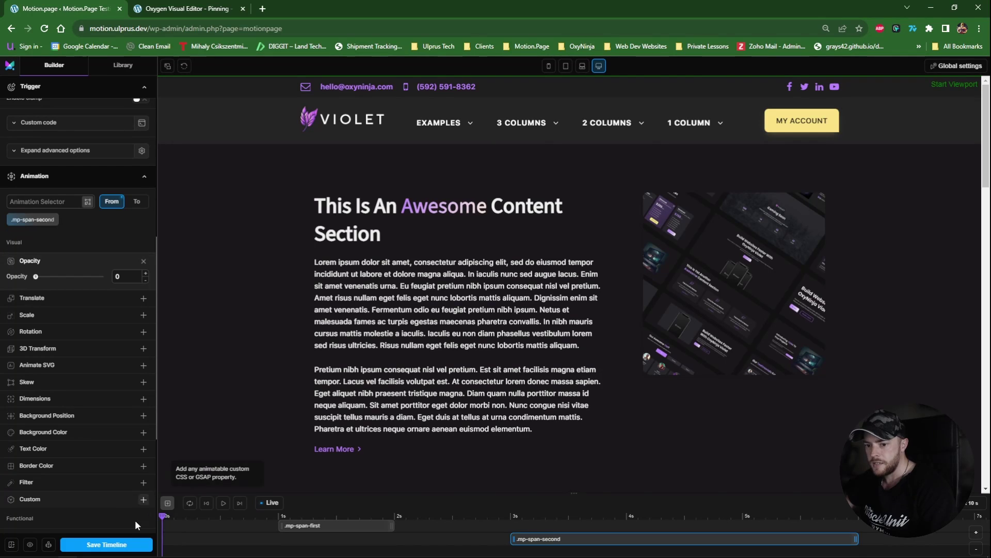
- Save the timeline and scroll the live front-end page to check the pinned span fades
click(107, 544)
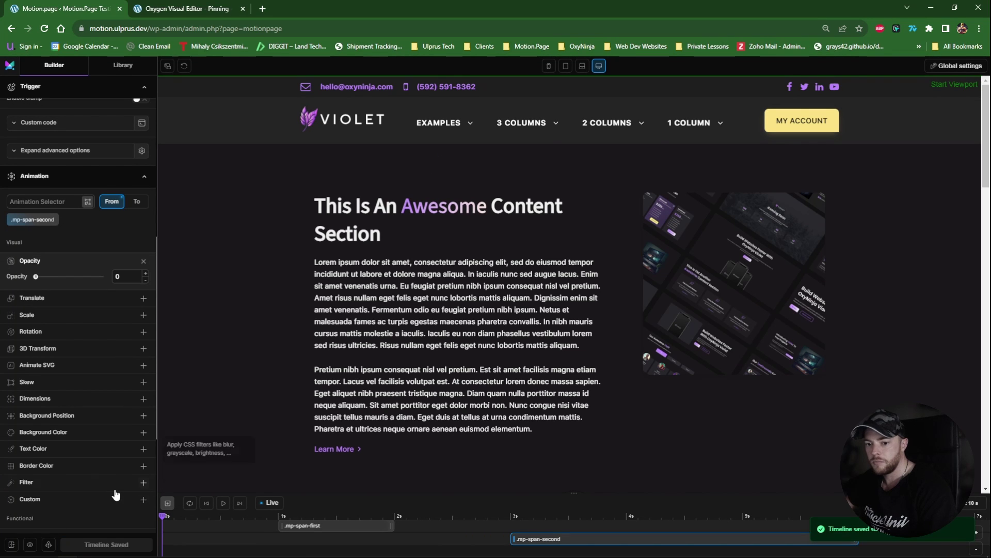
click(30, 545)
scroll(496, 238, down, 12)
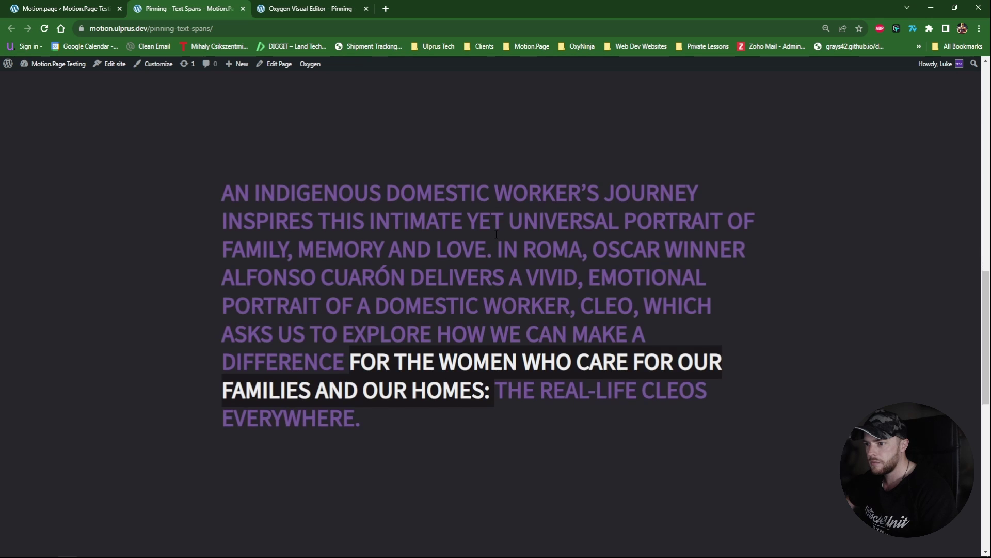
scroll(496, 234, down, 10)
scroll(492, 255, up, 5)
scroll(491, 255, down, 10)
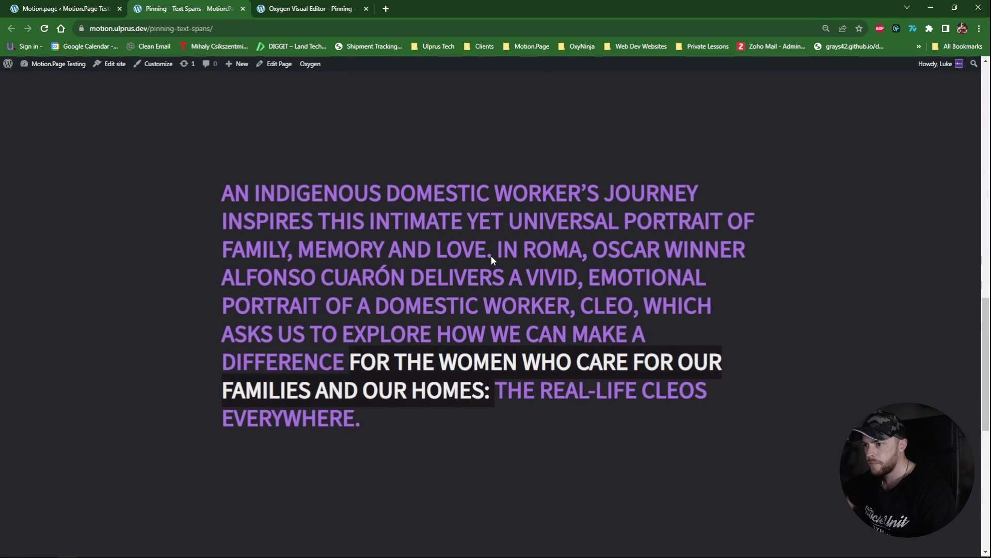
- Return to the Motion.page builder tab
click(316, 8)
click(197, 7)
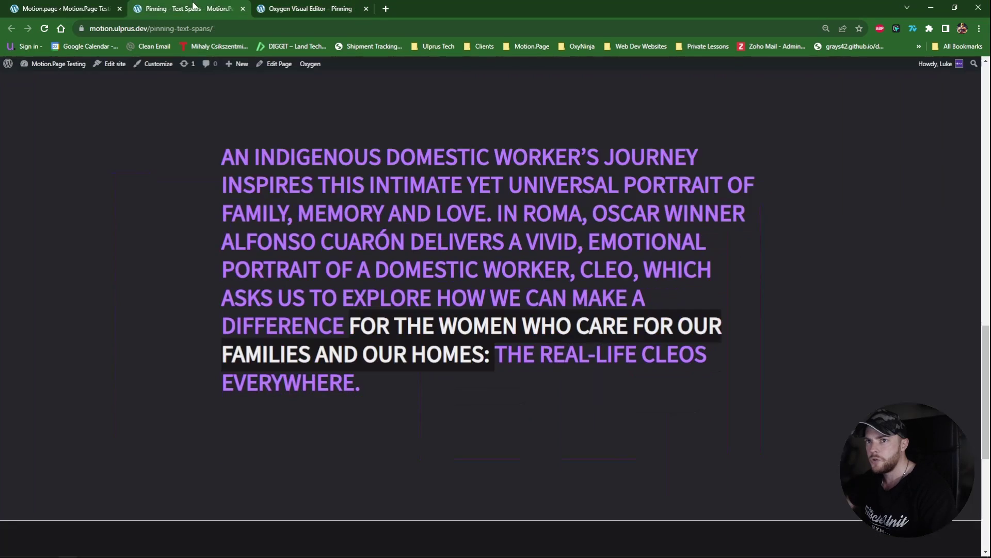
click(54, 6)
scroll(88, 346, up, 6)
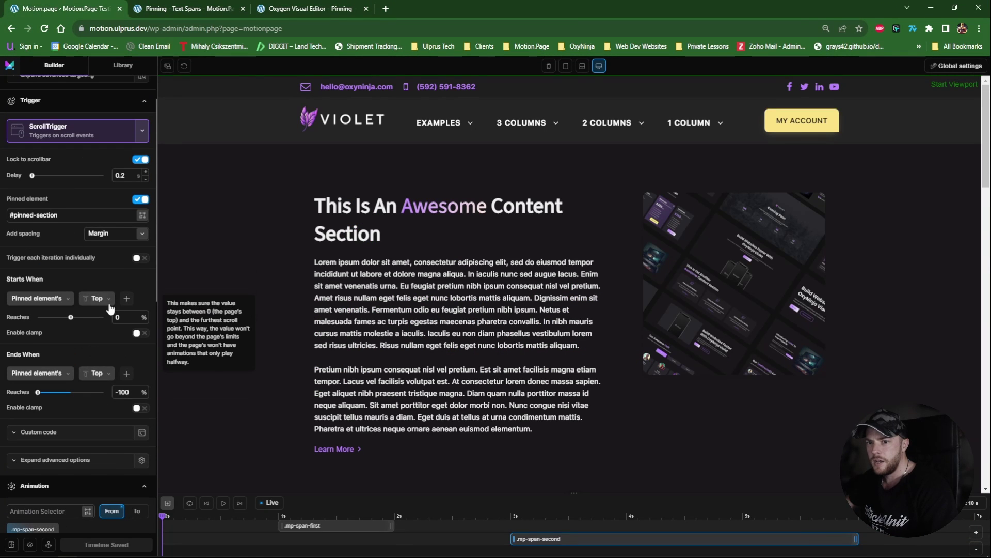
- Make the pin end when the element's top reaches -200%, then bring the live page forward
click(128, 392)
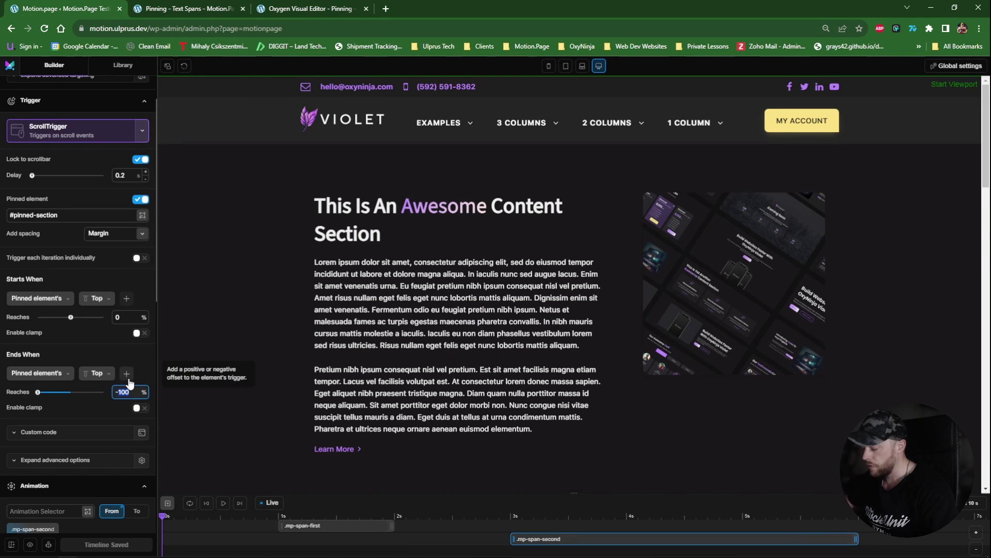
scroll(296, 327, down, 5)
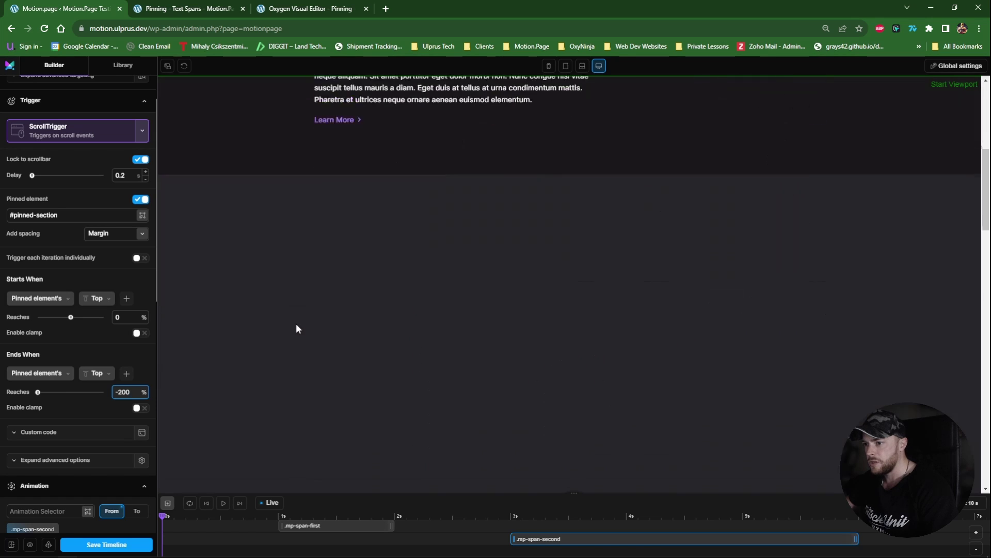
scroll(296, 319, down, 3)
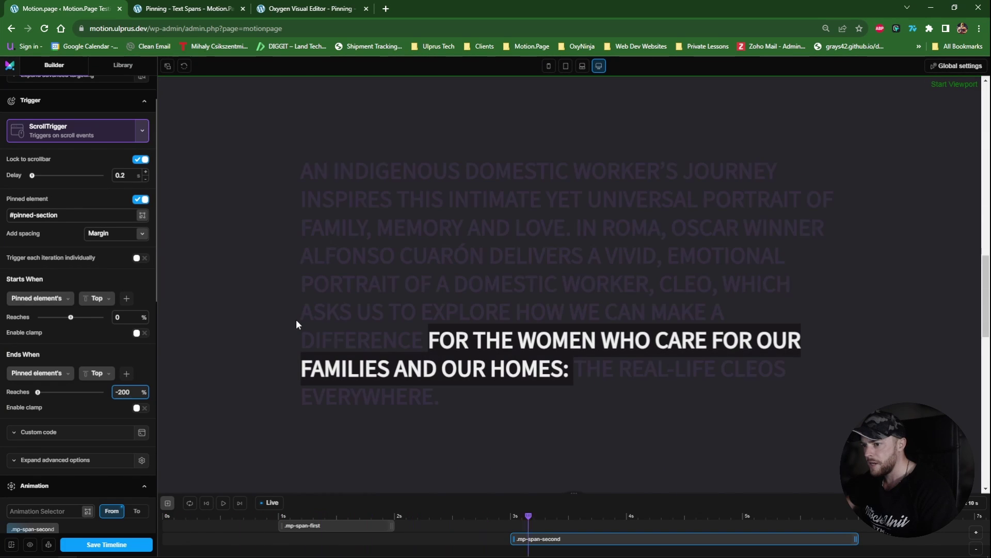
drag(196, 8, 362, 4)
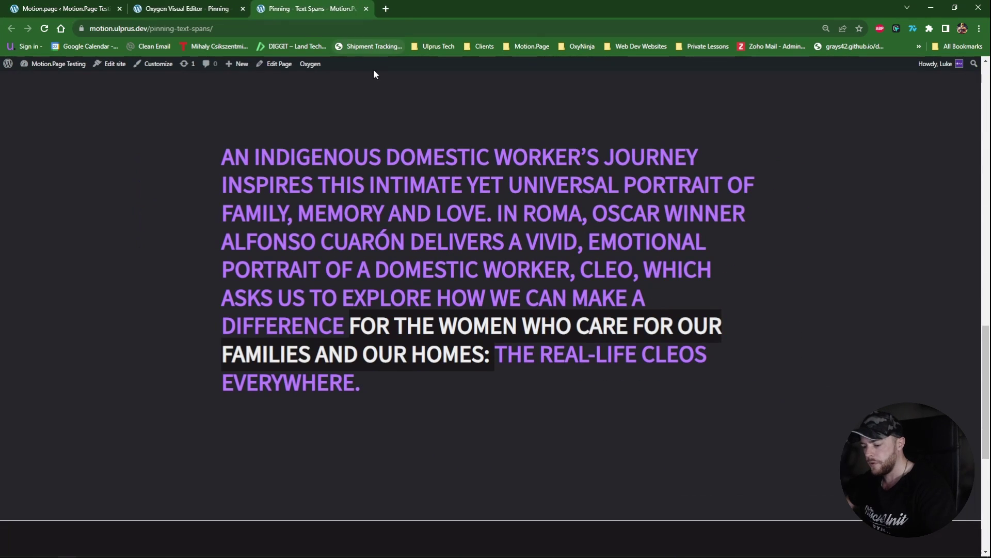
- Scroll the live page to review the longer span fades, then go to the Oxygen editor tab
scroll(380, 213, up, 15)
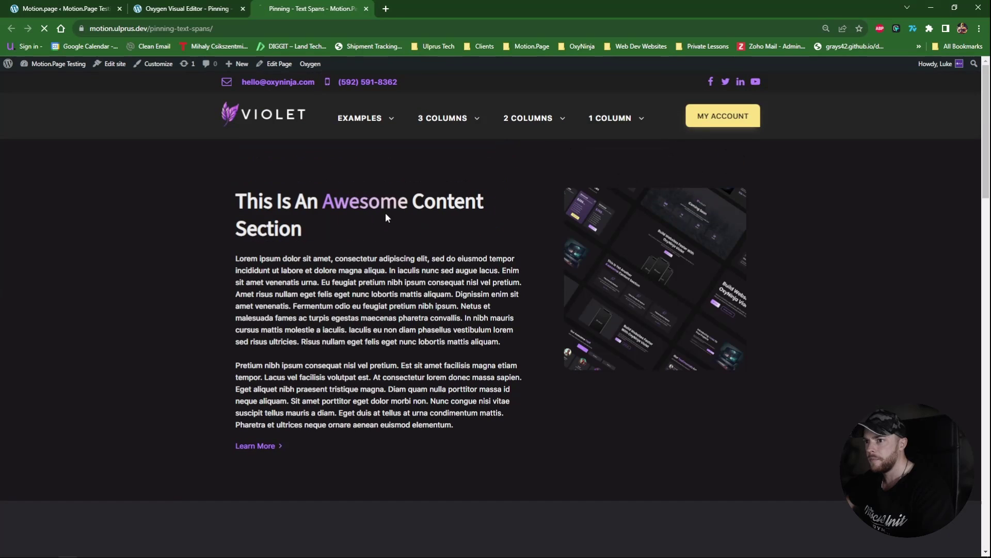
scroll(400, 216, down, 10)
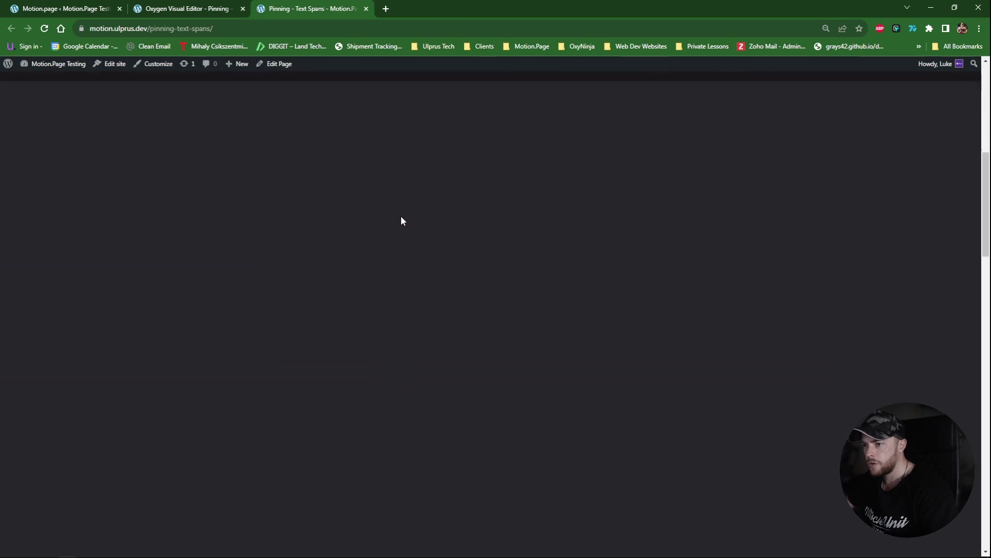
scroll(401, 215, down, 5)
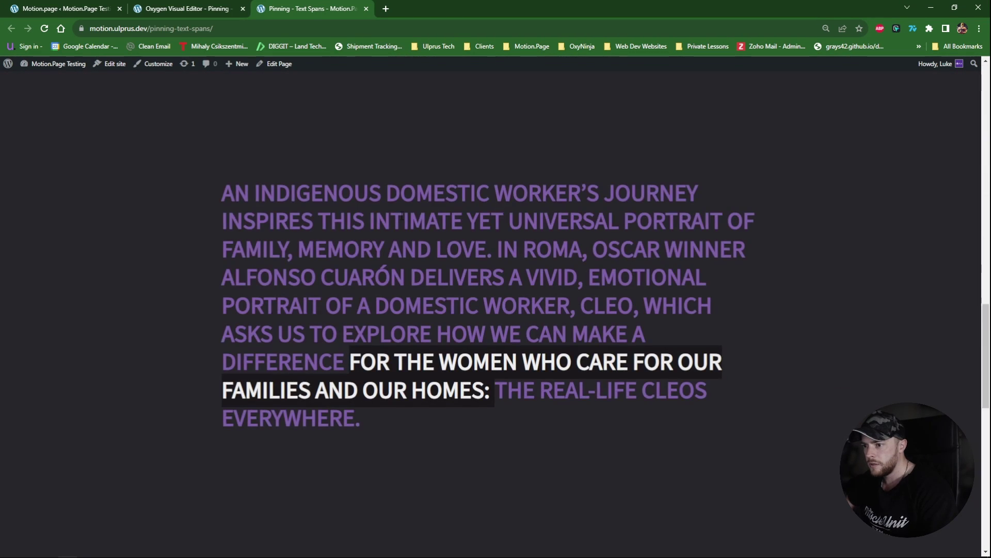
scroll(402, 216, down, 3)
scroll(418, 219, up, 6)
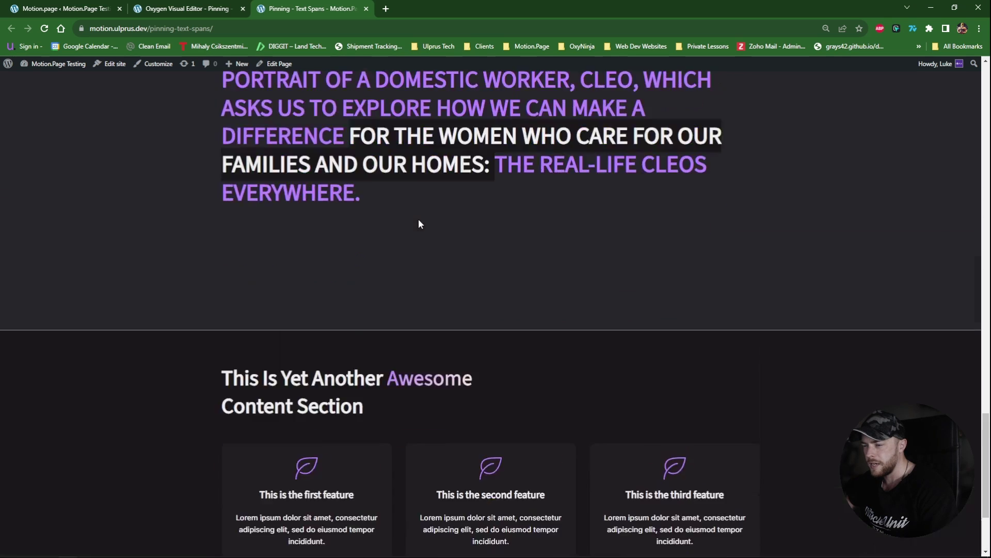
scroll(425, 227, up, 10)
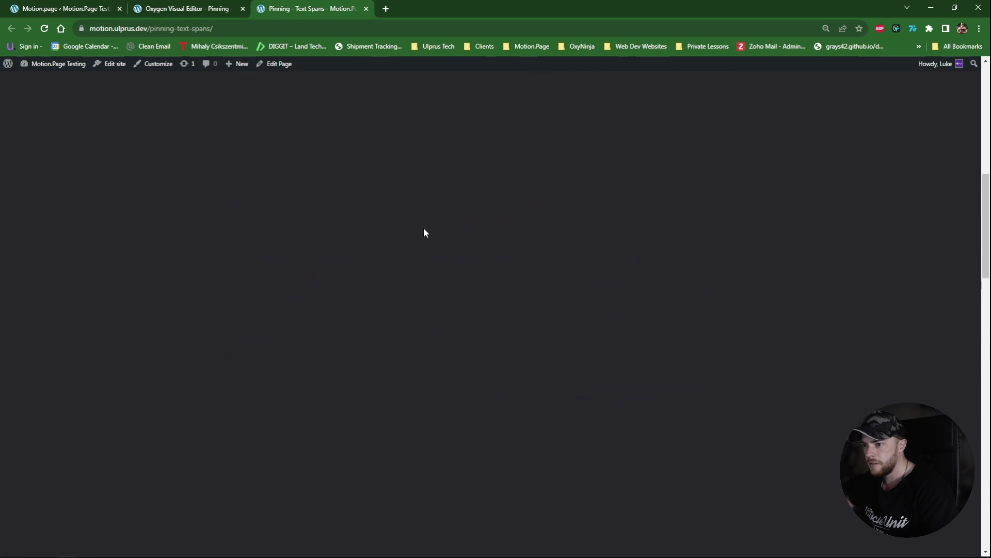
scroll(421, 225, down, 10)
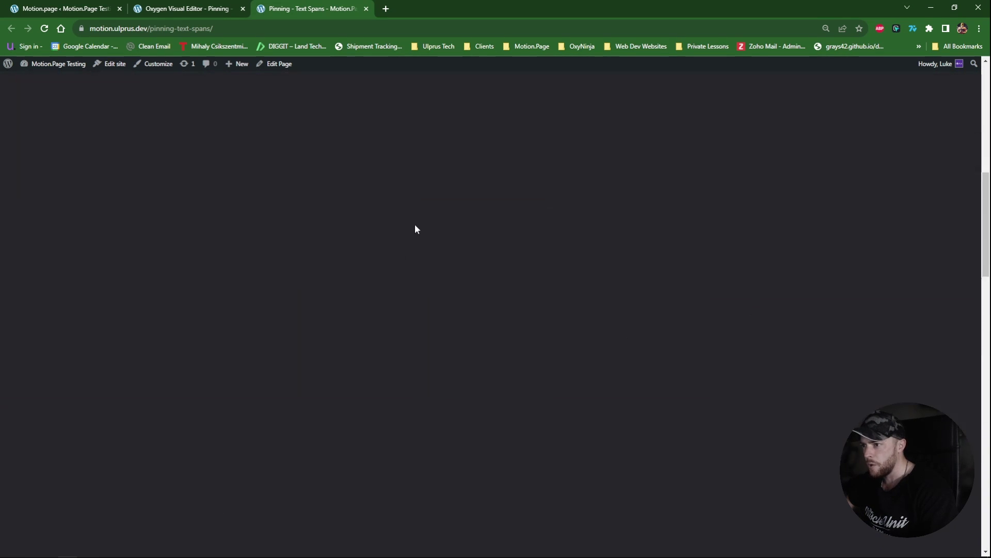
scroll(415, 228, down, 5)
scroll(421, 243, up, 5)
scroll(439, 250, up, 10)
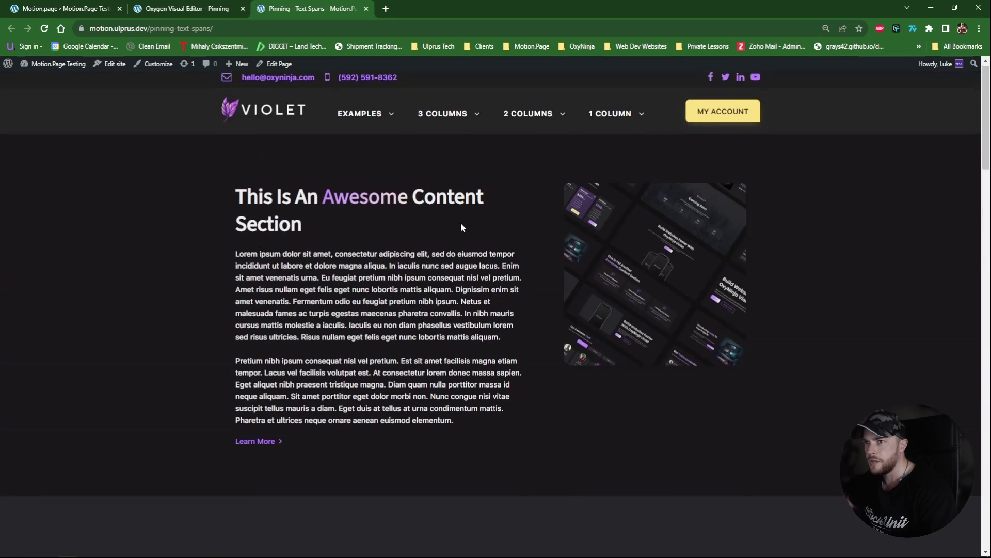
click(190, 6)
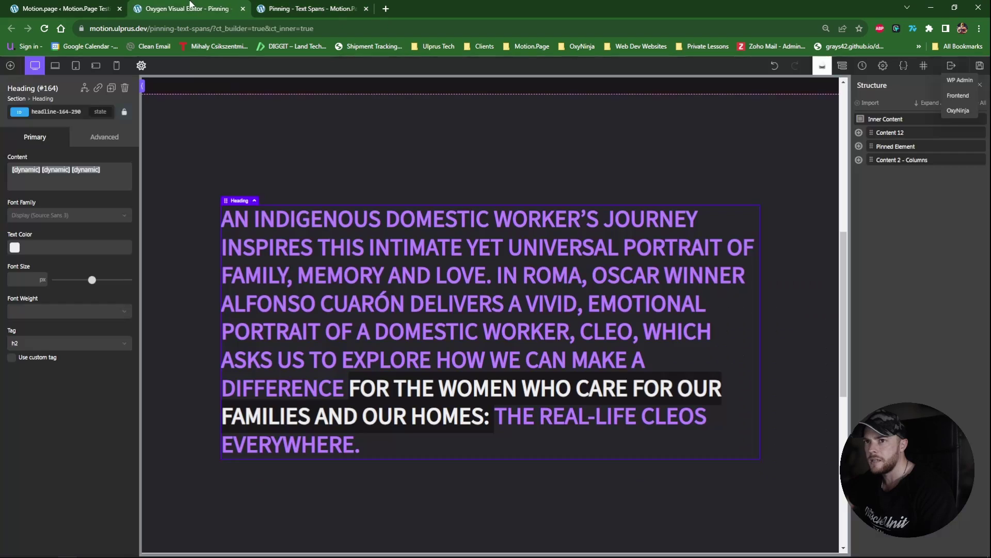